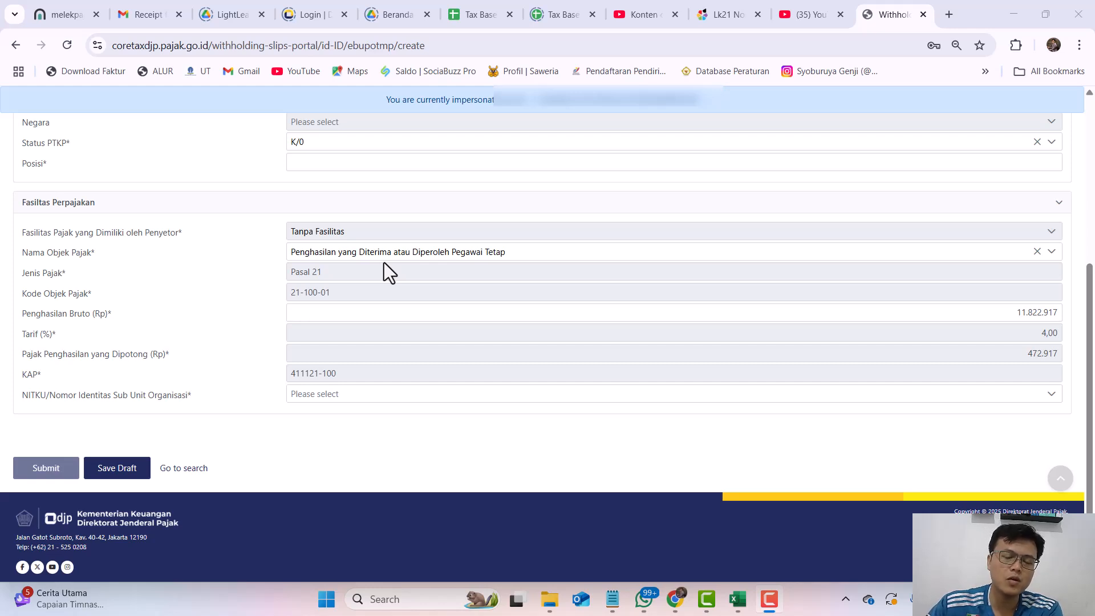
# Select the Penghasilan Bruto amount in the form, and switch to the PPh 21 TER workbook's Gross ( DIpotong ) sheet in Excel.
pyautogui.click(991, 312)
pyautogui.click(991, 313)
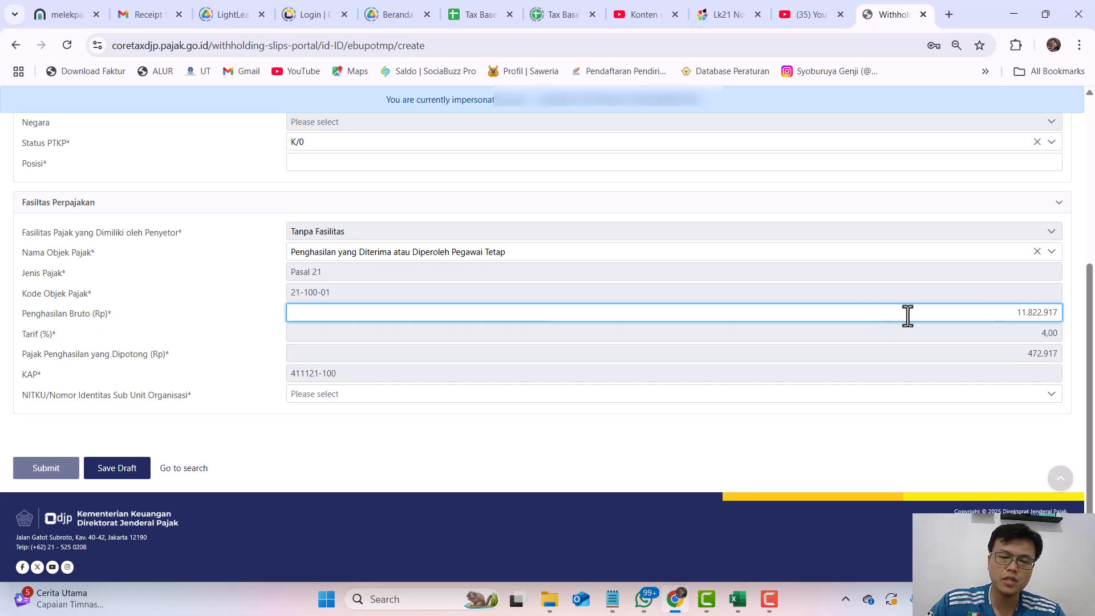
pyautogui.moveTo(1002, 313); pyautogui.dragTo(1069, 315)
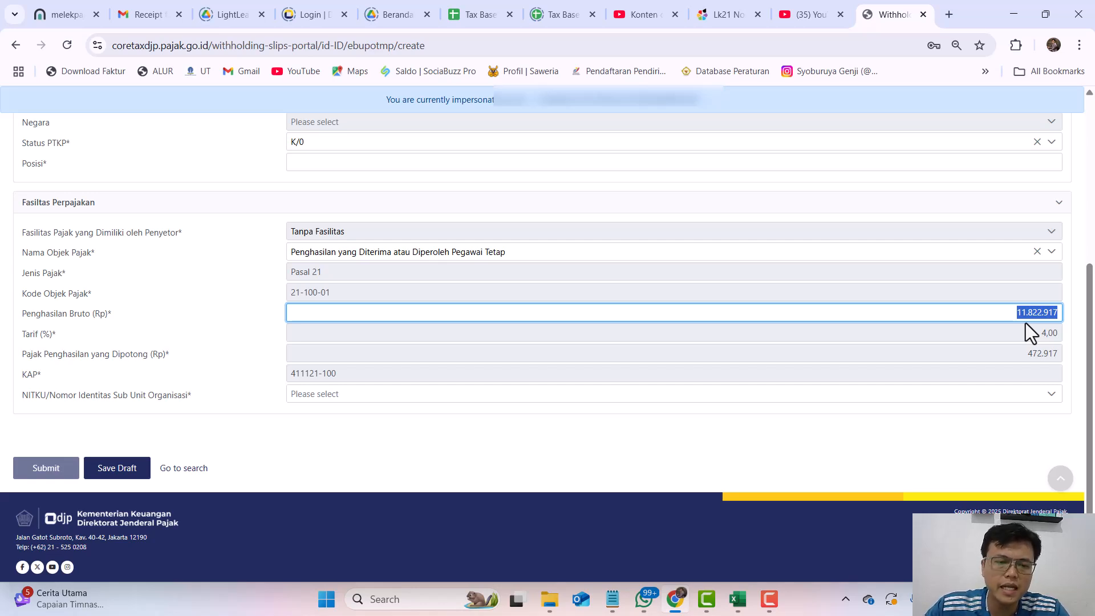
pyautogui.hotkey('alt', 'Tab')
pyautogui.hotkey('alt', 'Tab')
pyautogui.hotkey('alt', 'Tab')
pyautogui.hotkey('alt', 'Tab')
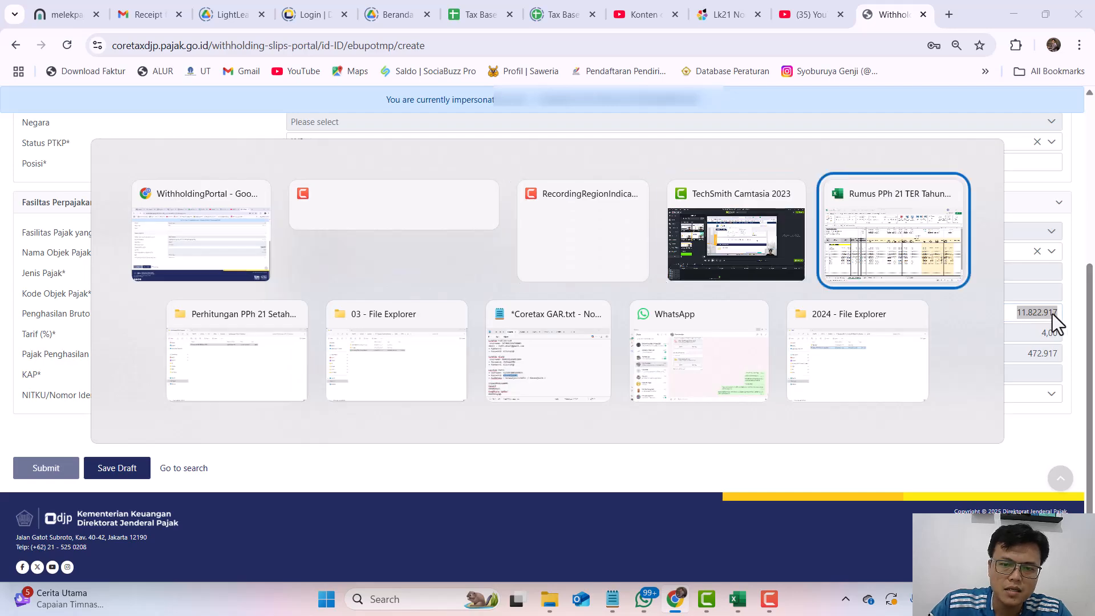
pyautogui.hotkey('ctrl', 'pageup')
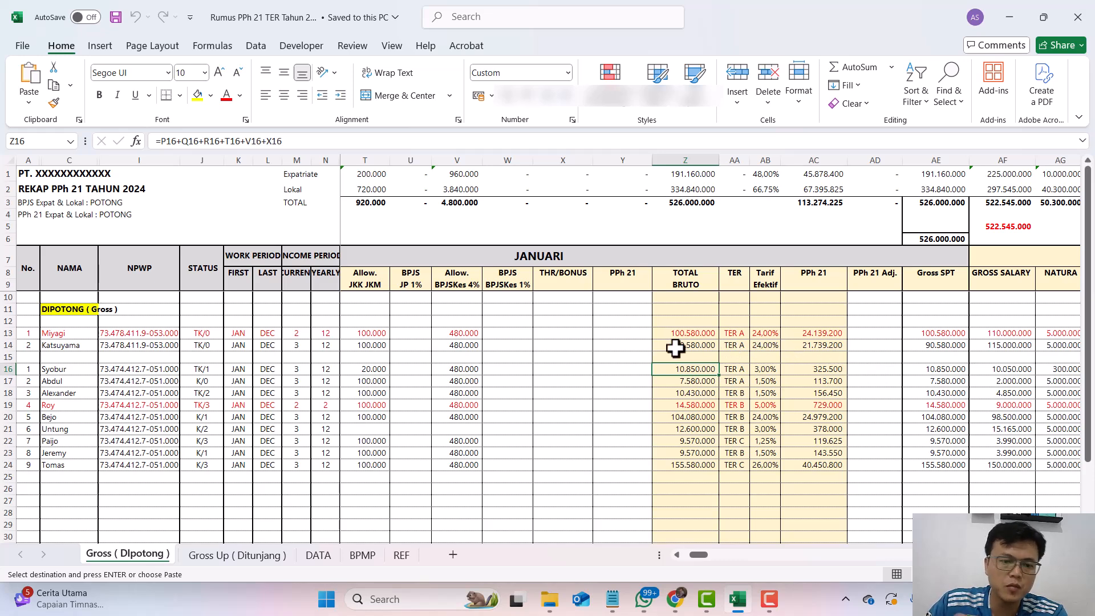
# Examine the January columns on the Gross ( DIpotong ) sheet, from the gross salary and allowances through Gross SPT.
pyautogui.click(371, 160)
pyautogui.moveTo(408, 163); pyautogui.dragTo(919, 157)
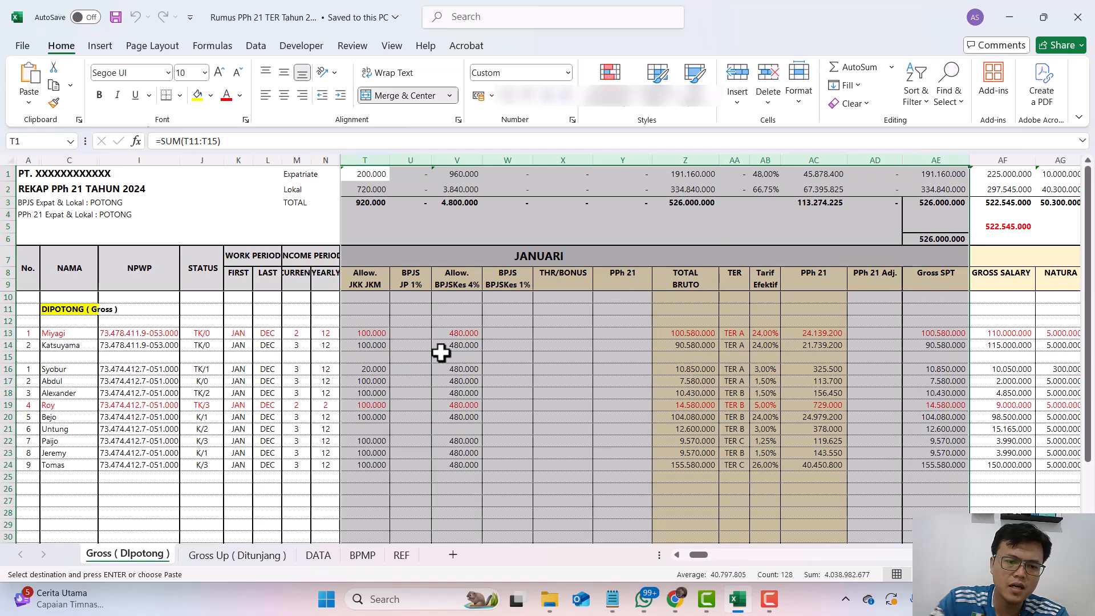
pyautogui.hscroll(-2, 440, 353)
pyautogui.hscroll(-5, 440, 353)
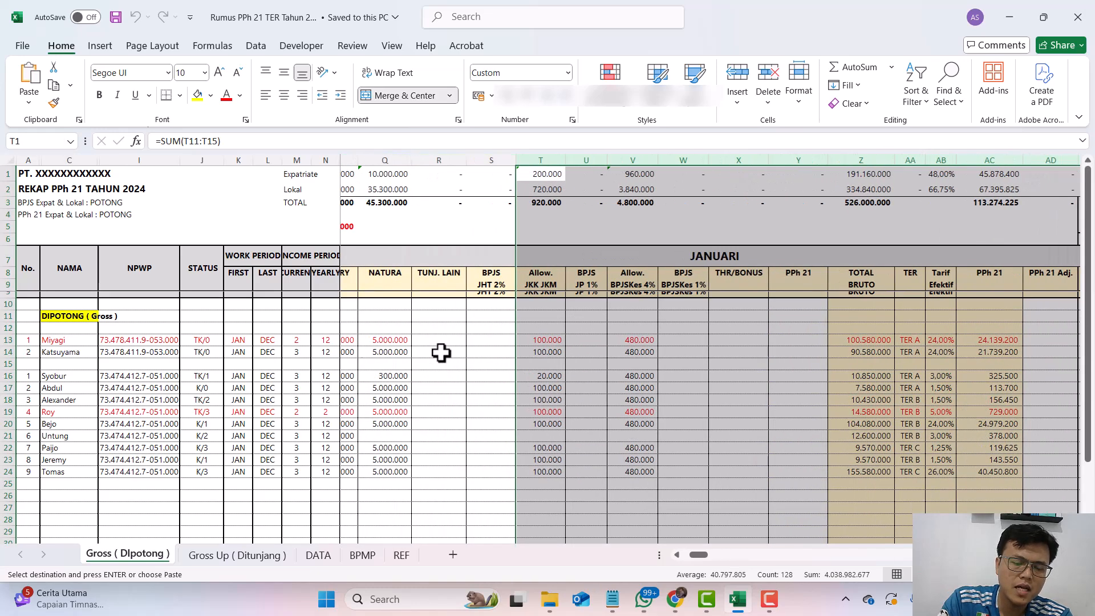
pyautogui.hscroll(3, 441, 353)
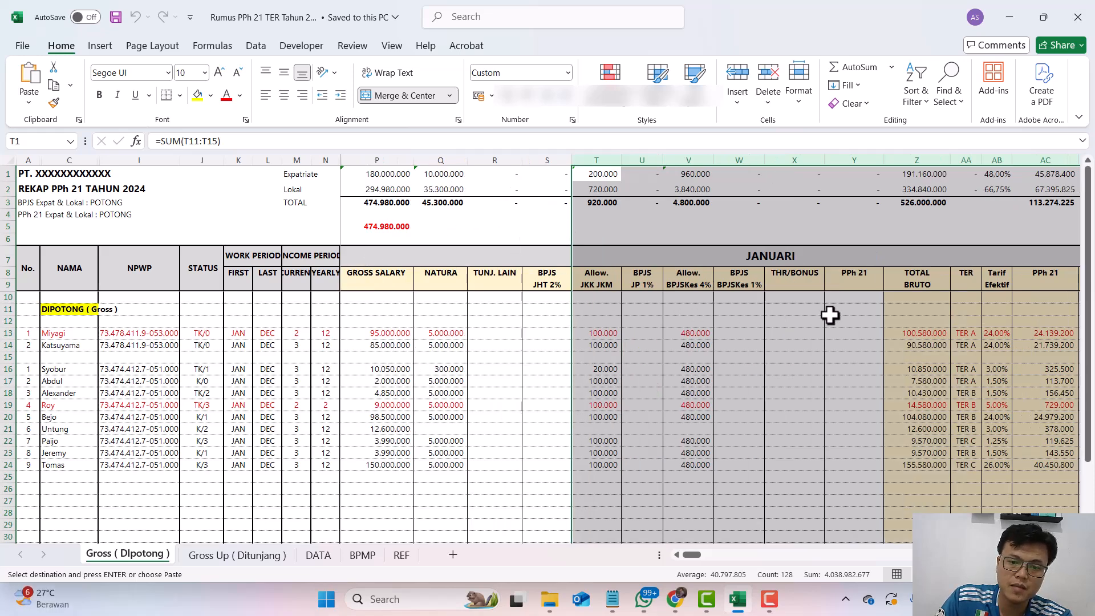
# Copy the January total gross from Z16 into the Coretax form's Penghasilan Bruto as 10.850.000 and recalculate the tax.
pyautogui.click(934, 369)
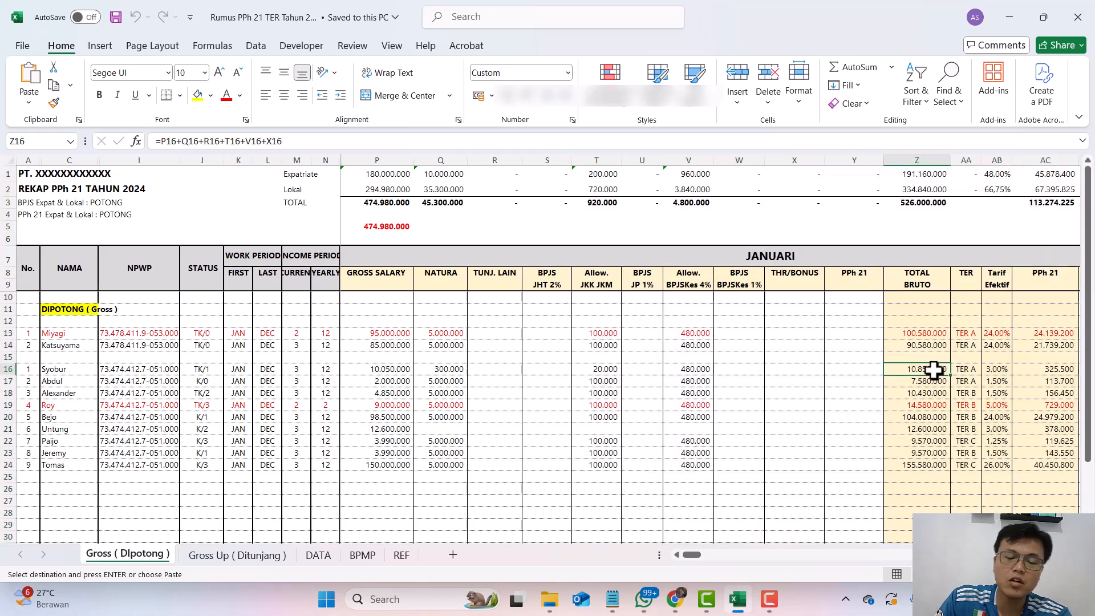
pyautogui.hscroll(2, 935, 371)
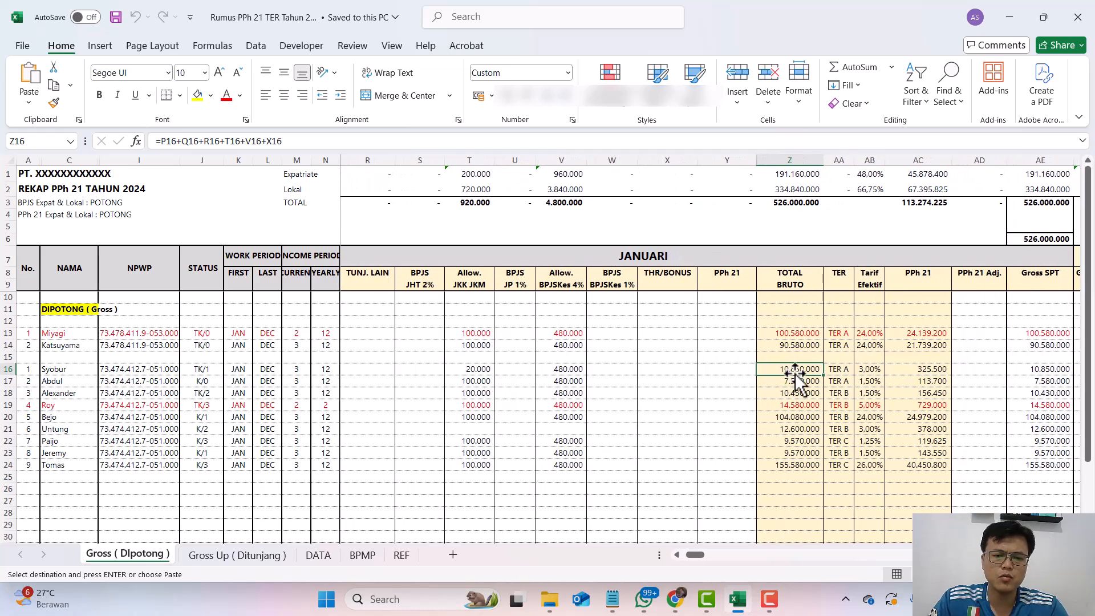
pyautogui.hotkey('alt', 'Tab')
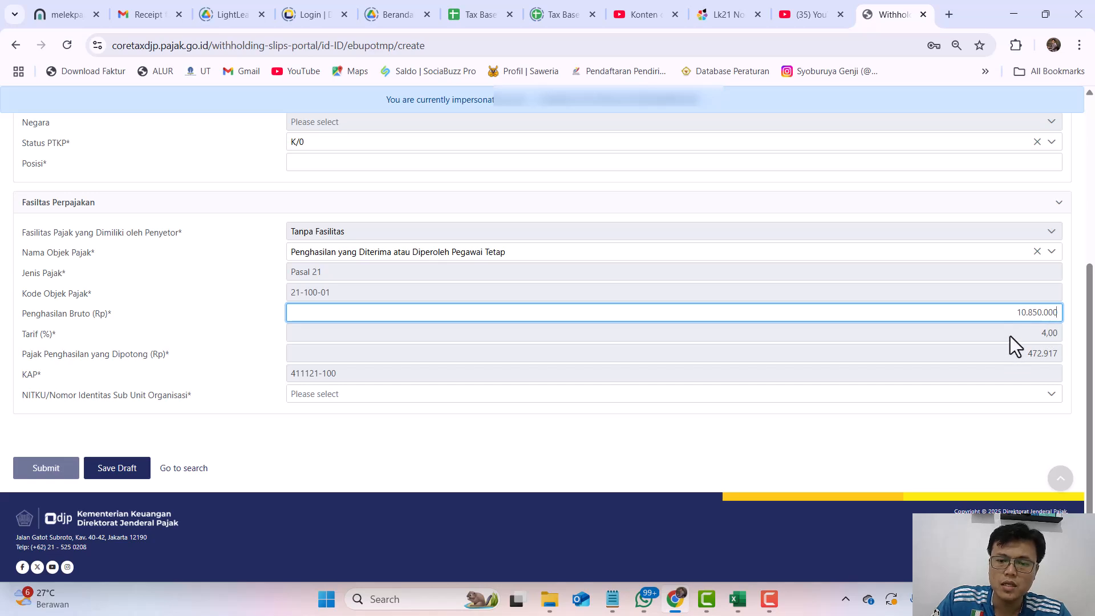
pyautogui.click(1010, 336)
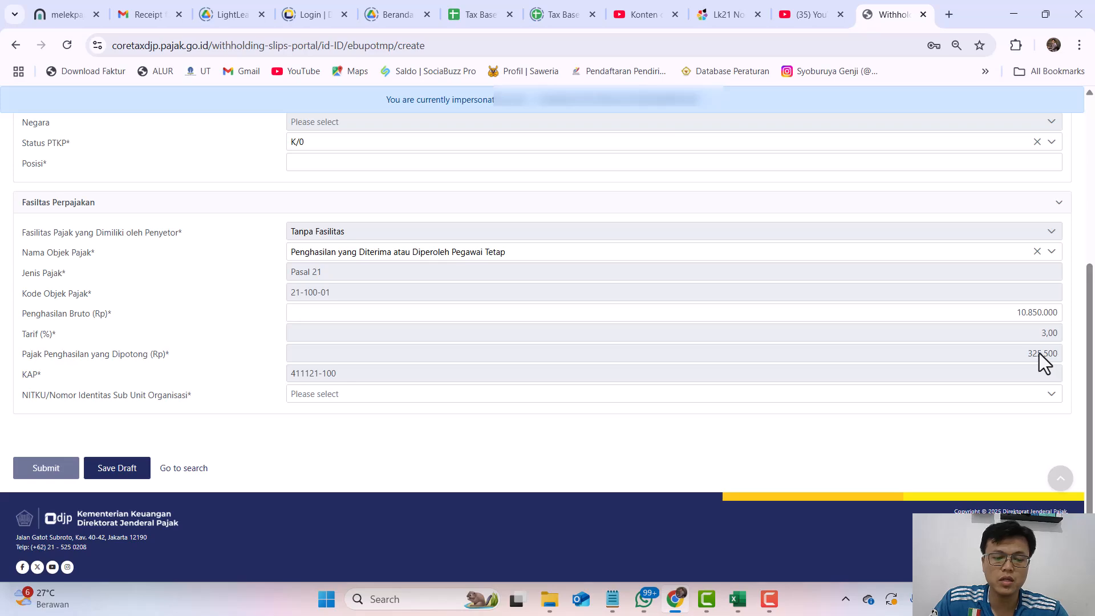
# Switch to the Excel workbook and compare the PPh 21 in AC16, along with the TOTAL BRUTO and PPh 21 columns, with the form's tax.
pyautogui.hotkey('alt', 'Tab')
pyautogui.click(941, 369)
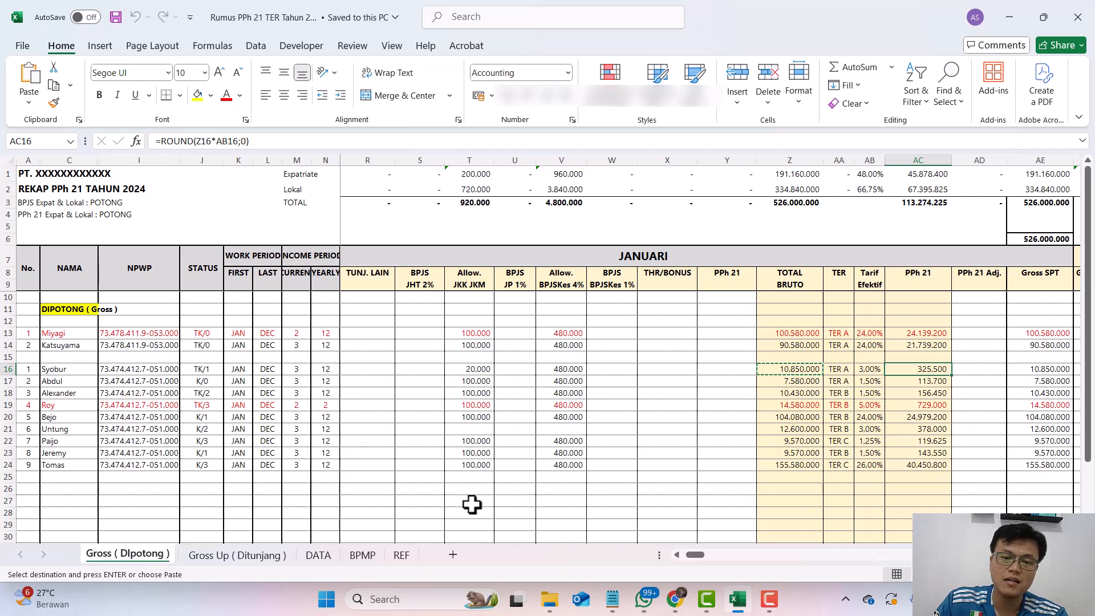
pyautogui.click(784, 156)
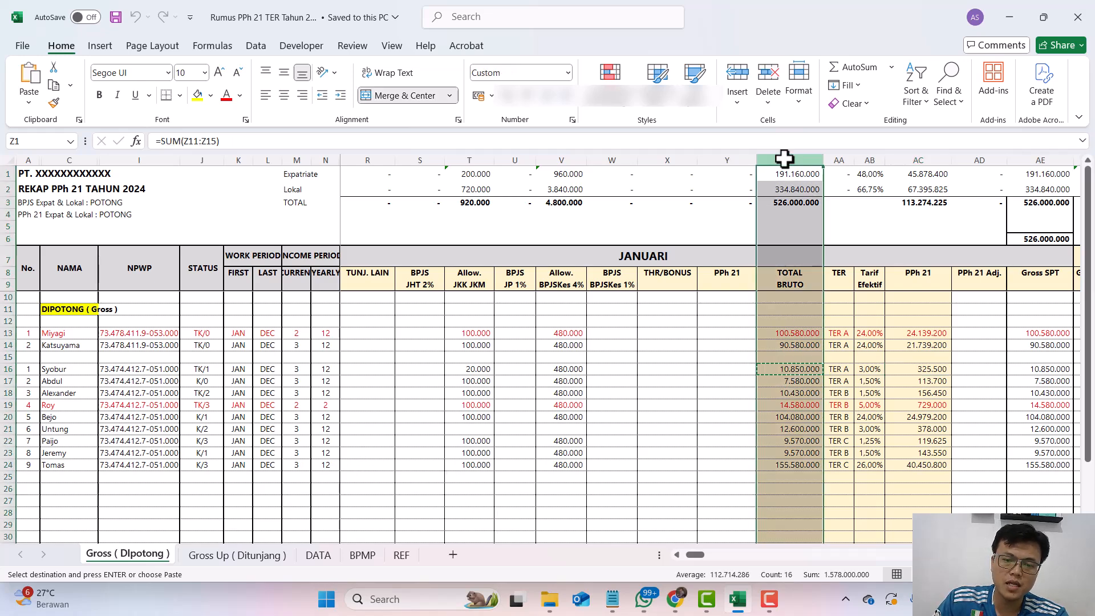
pyautogui.click(918, 158)
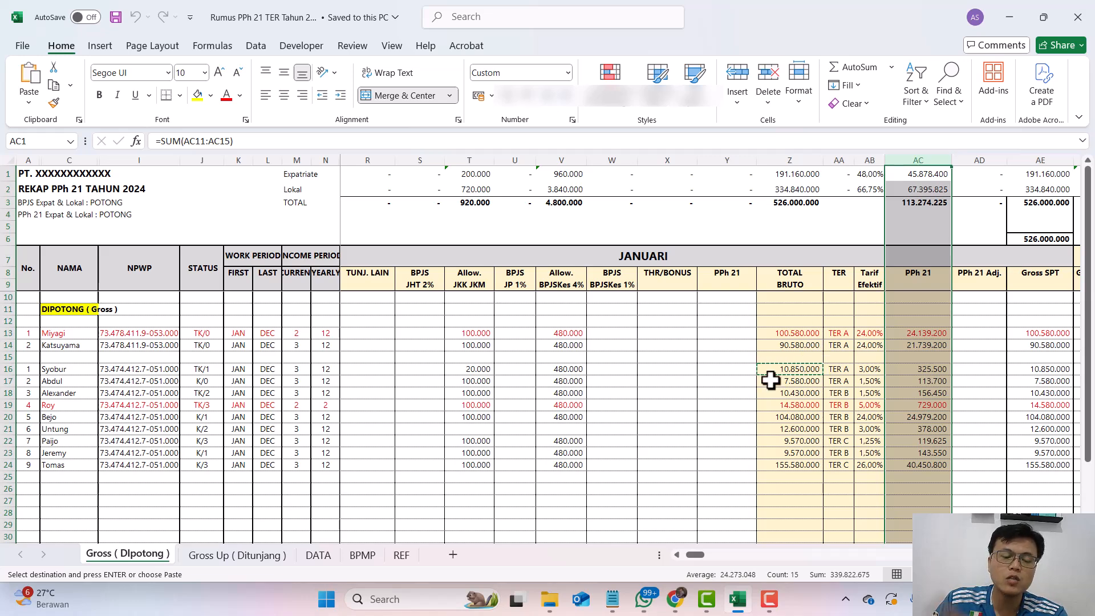
# On the Gross Up ( Ditunjang ) sheet, inspect the DPP TER formula in Y16 and copy the cell.
pyautogui.click(231, 555)
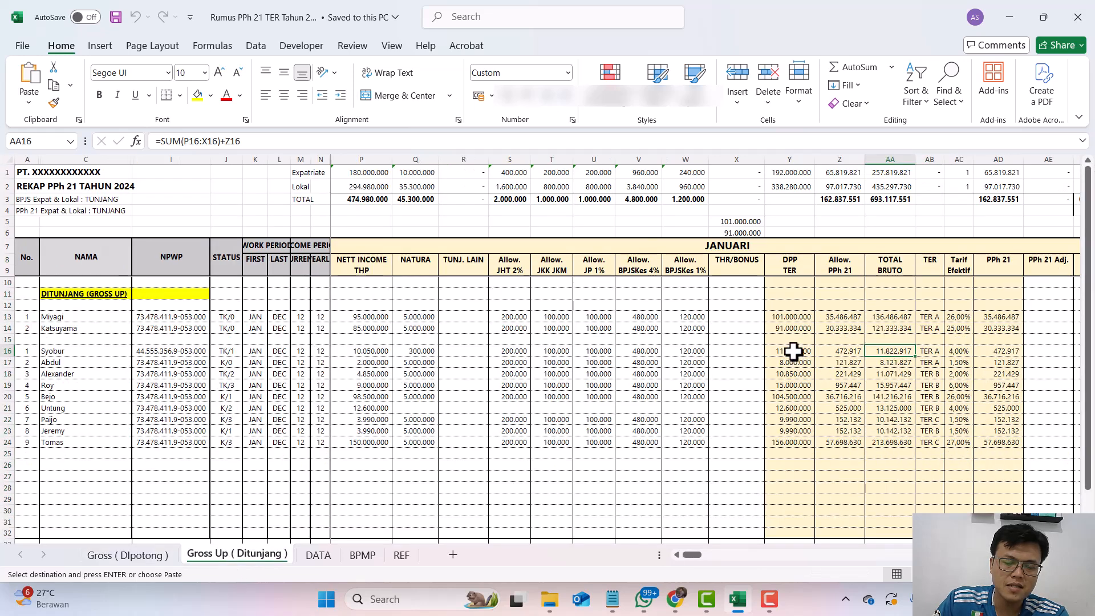
pyautogui.click(792, 351)
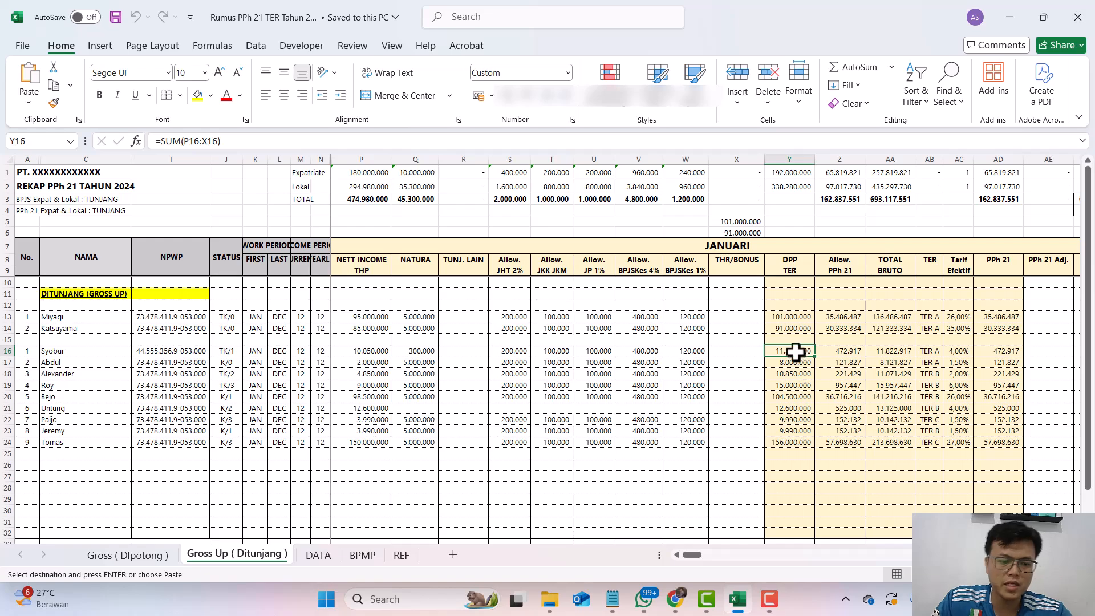
pyautogui.doubleClick(791, 351)
pyautogui.hscroll(-4, 744, 378)
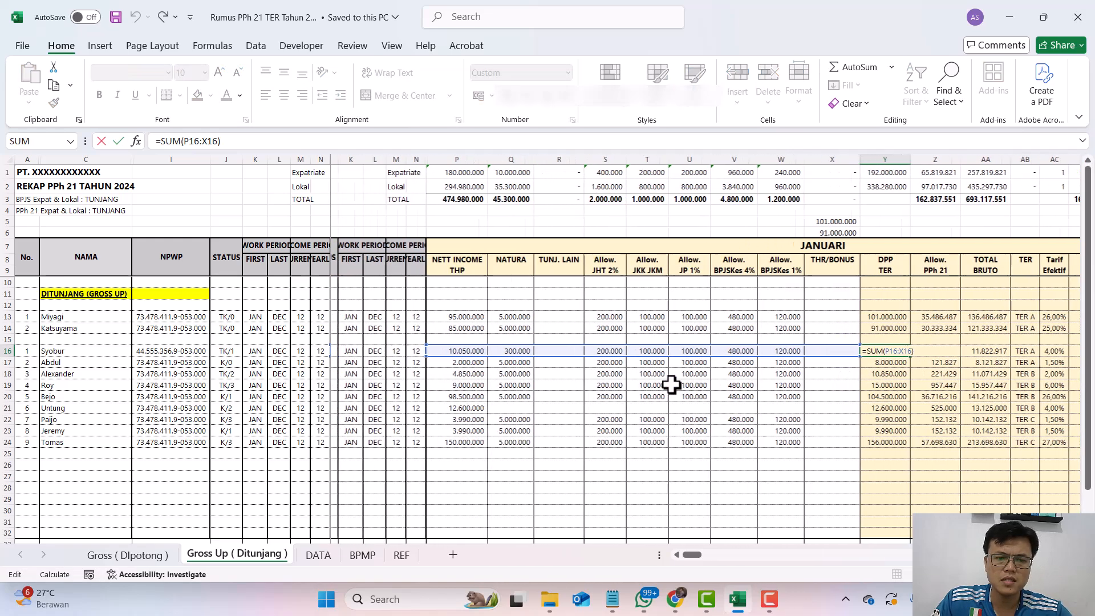
pyautogui.hscroll(2, 732, 361)
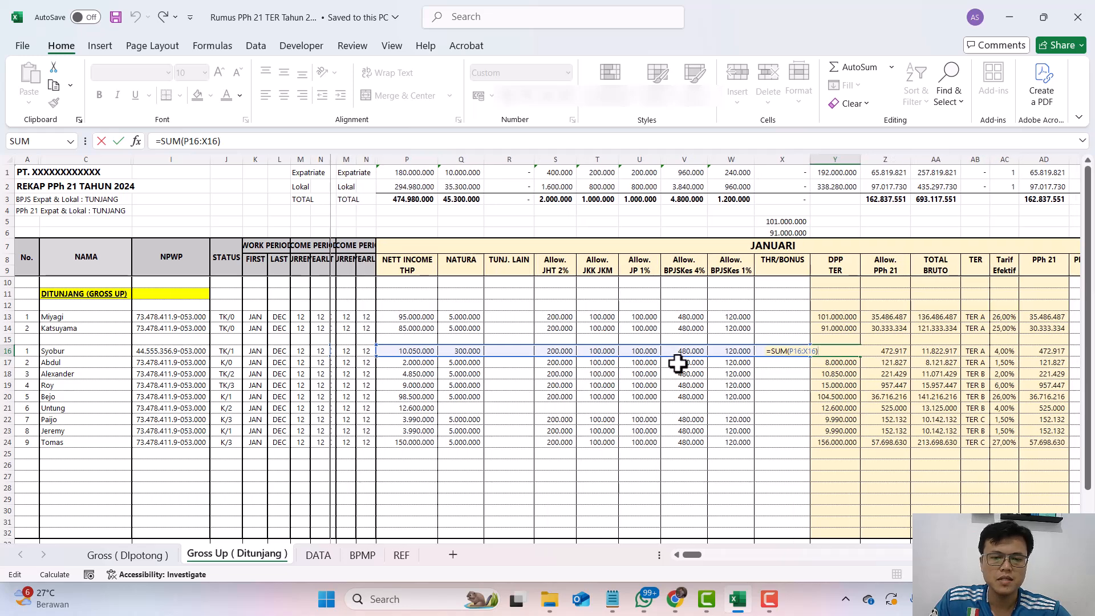
pyautogui.hotkey('ctrl', 'Return')
pyautogui.hotkey('ctrl', 'c')
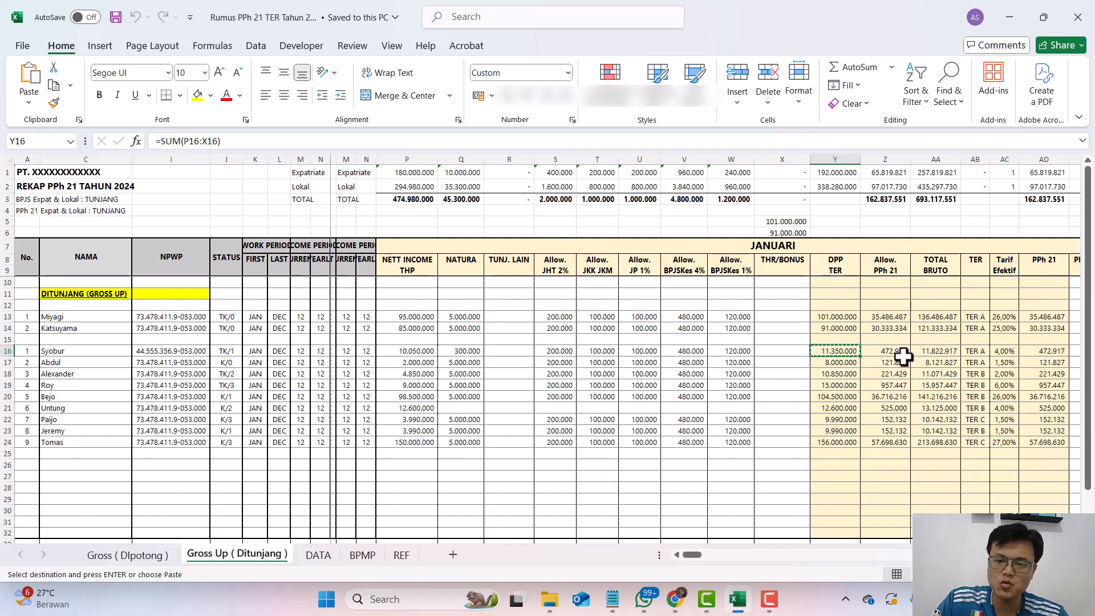
# Switch to the Coretax form, set Penghasilan Bruto to 11.350.000 and recalculate the withheld tax.
pyautogui.hotkey('alt', 'Tab')
pyautogui.click(1009, 318)
pyautogui.moveTo(1009, 312); pyautogui.dragTo(1068, 313)
pyautogui.write('11350000')
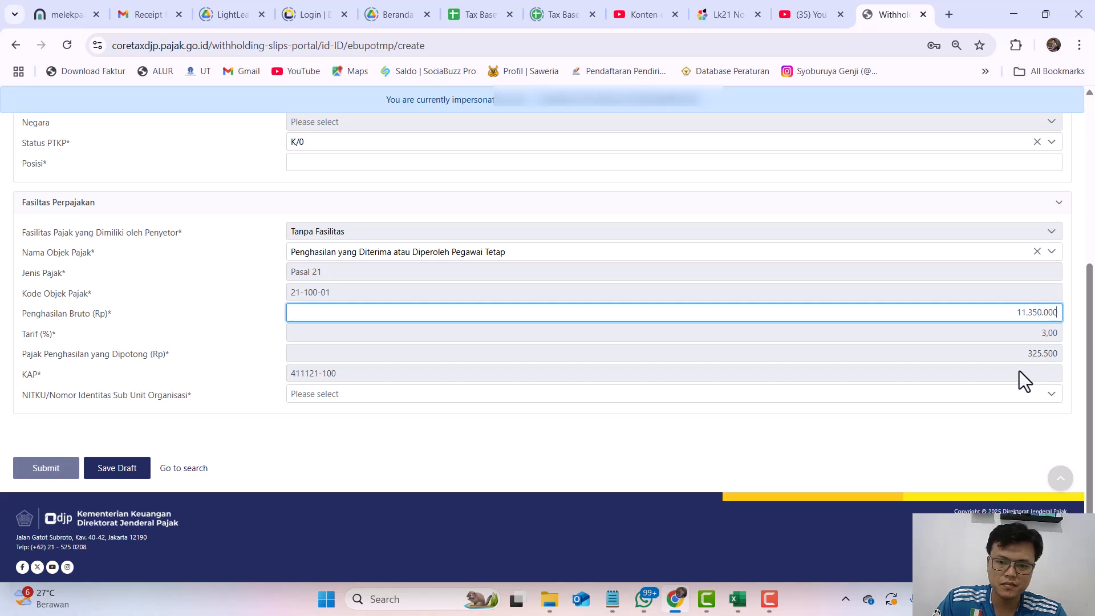
pyautogui.click(971, 333)
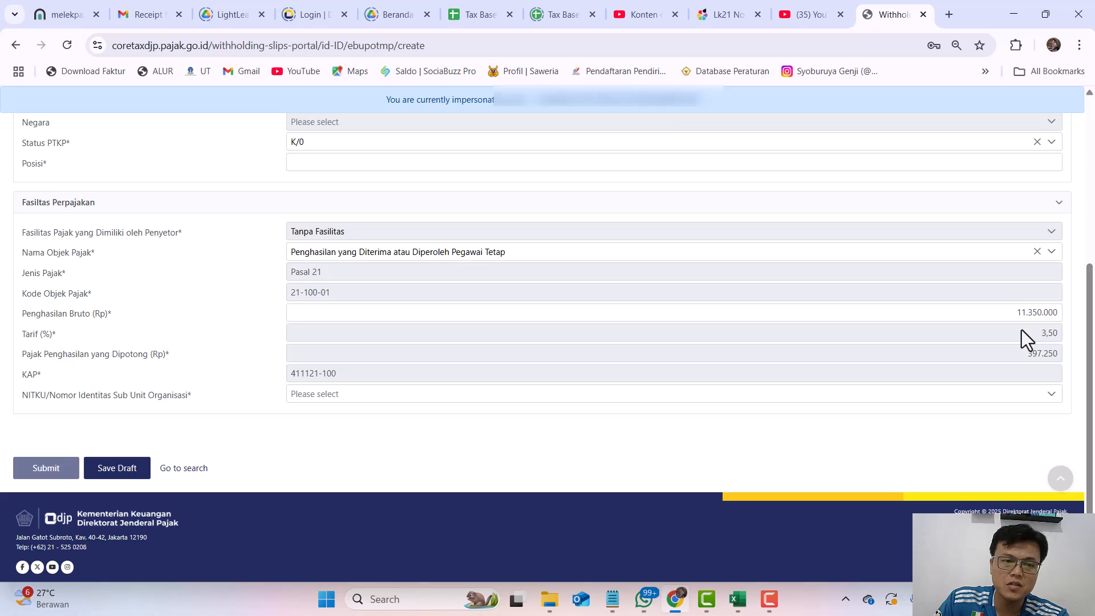
# Look up the row 16 employee's status in the workbook, set the form's Status PTKP to TK/1 and recheck Penghasilan Bruto.
pyautogui.hotkey('alt', 'Tab')
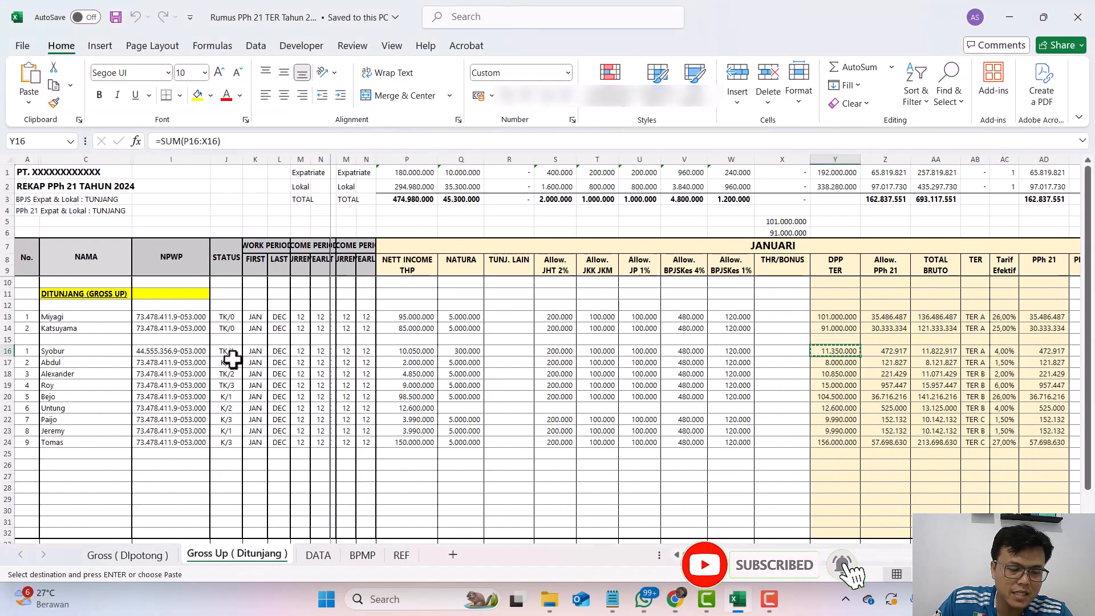
pyautogui.hotkey('alt', 'Tab')
pyautogui.click(341, 148)
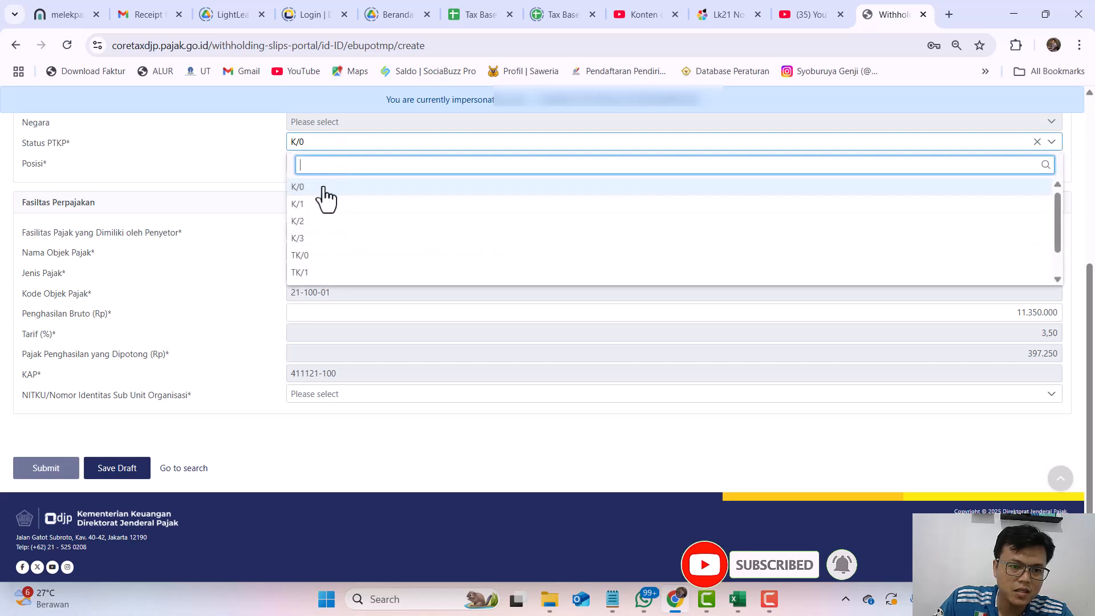
pyautogui.click(313, 274)
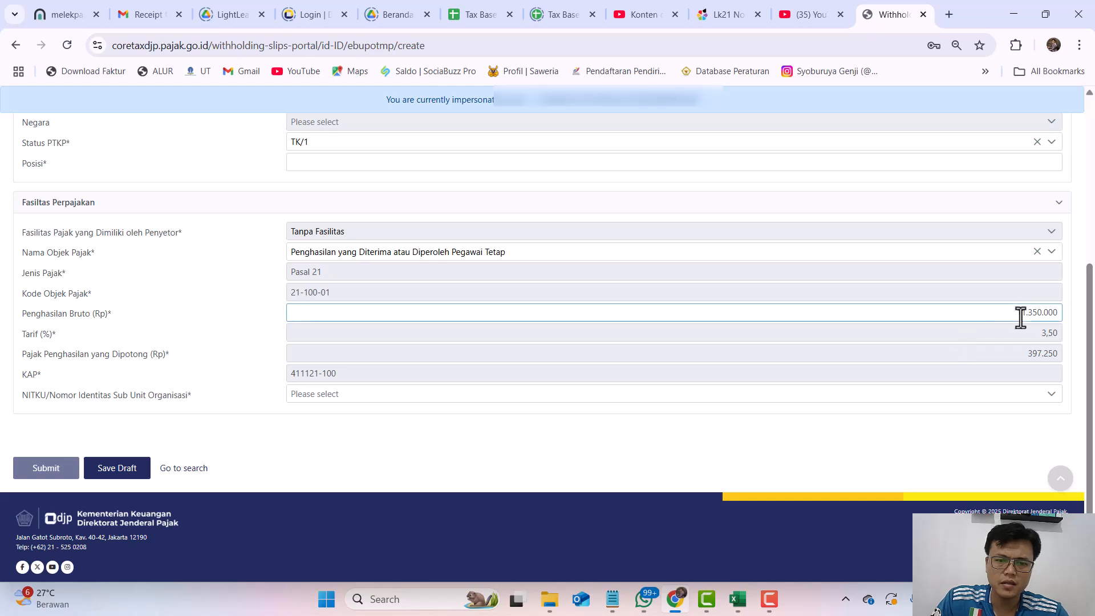
pyautogui.moveTo(997, 313); pyautogui.dragTo(1066, 328)
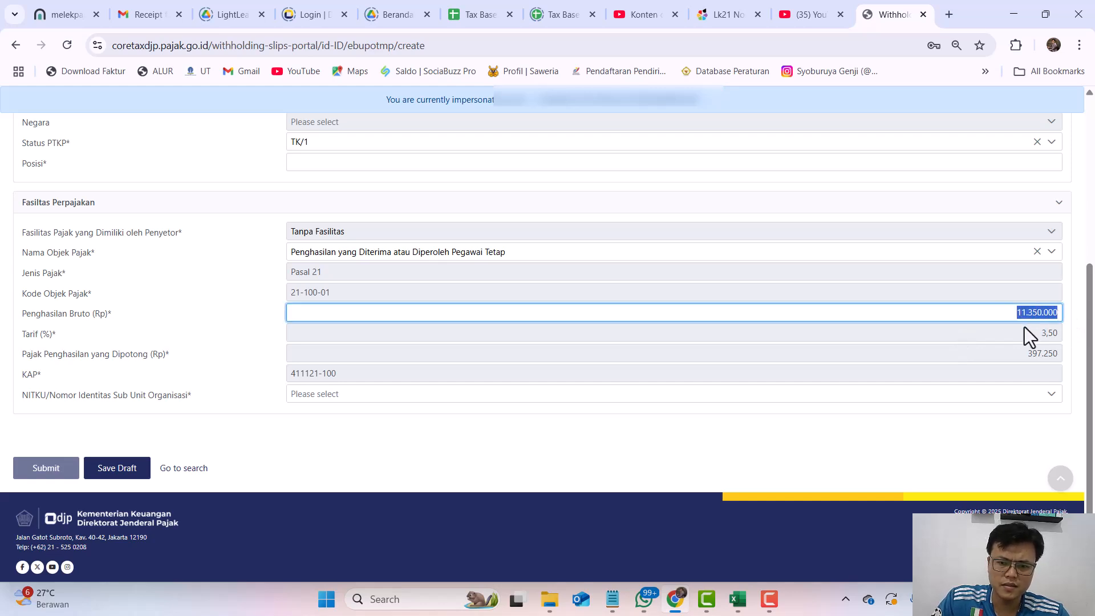
pyautogui.click(1001, 340)
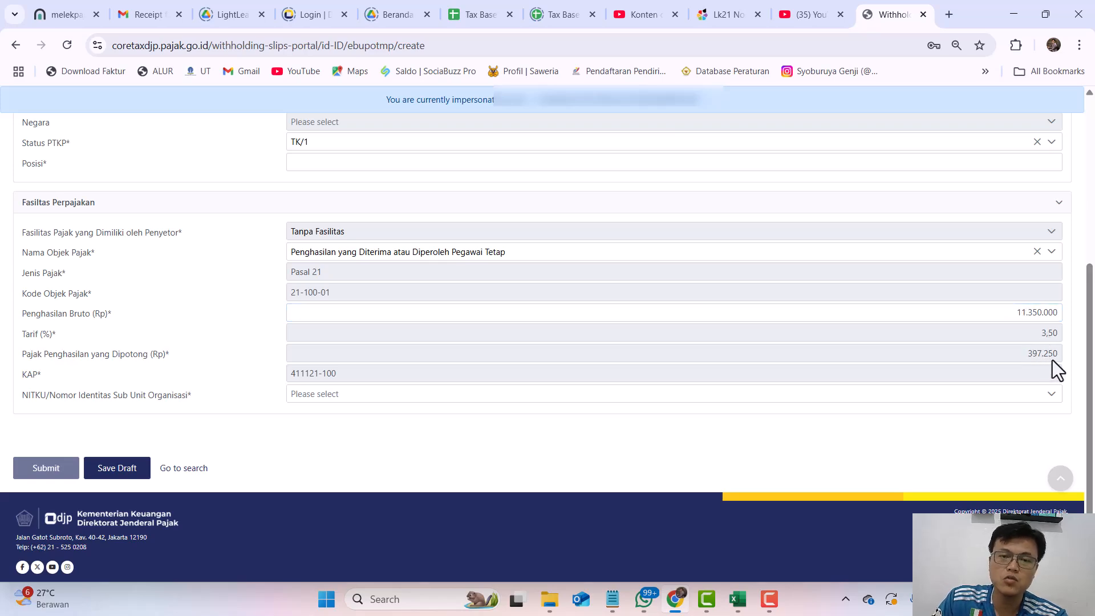
# Switch to the Gross Up ( Ditunjang ) sheet in Excel and examine how row 16's DPP TER, Allow. PPh 21 and PPh 21 cells are linked.
pyautogui.hotkey('alt', 'Tab')
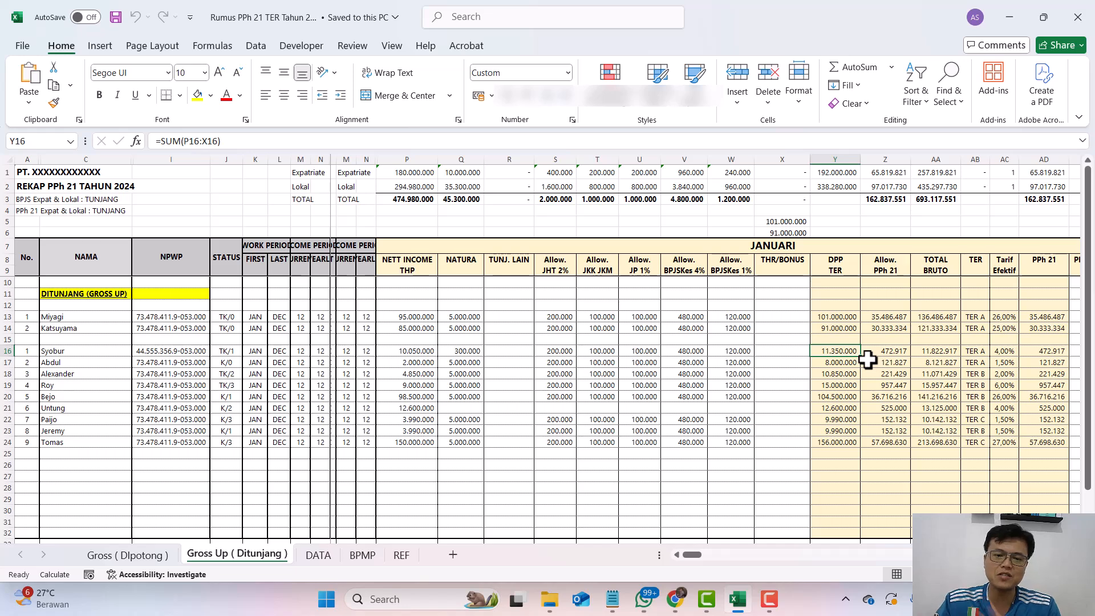
pyautogui.press('Right')
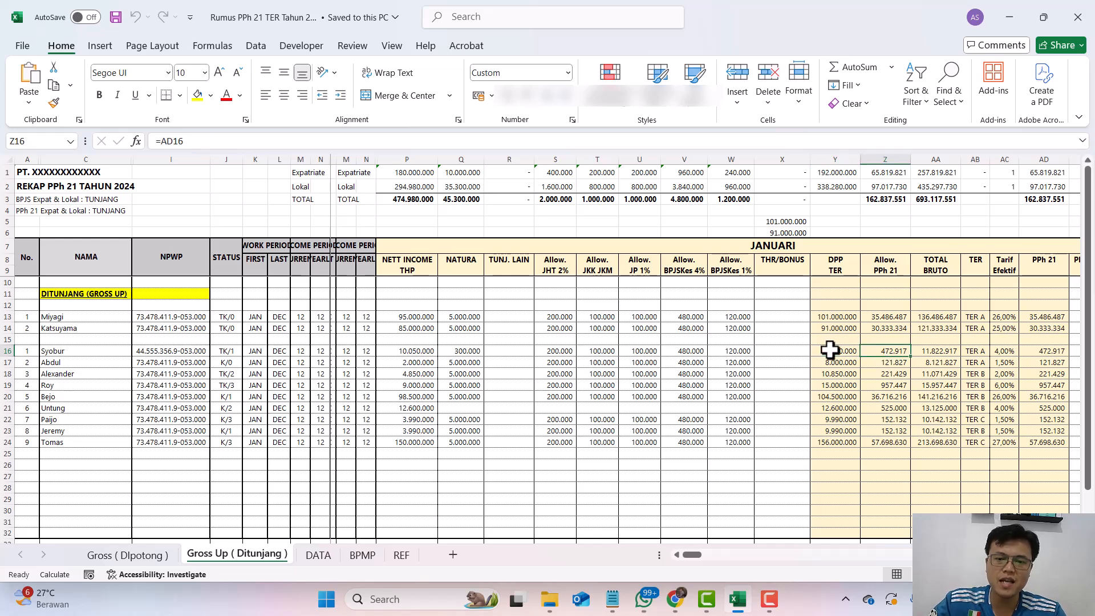
pyautogui.press('Down')
pyautogui.press('Down')
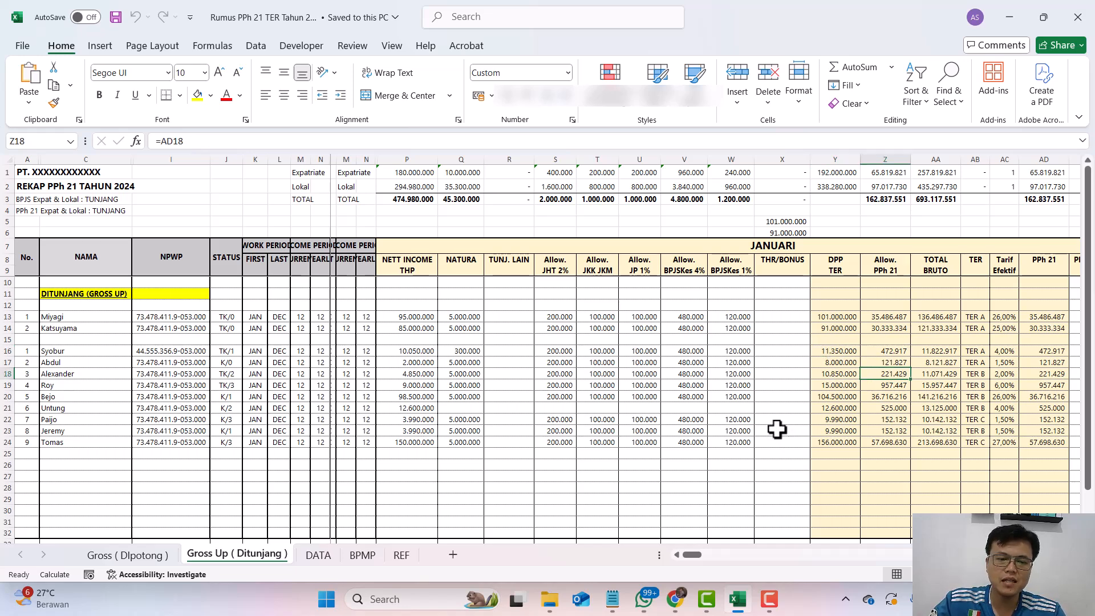
pyautogui.hotkey('ctrl', 'pagedown')
pyautogui.hotkey('ctrl', 'pageup')
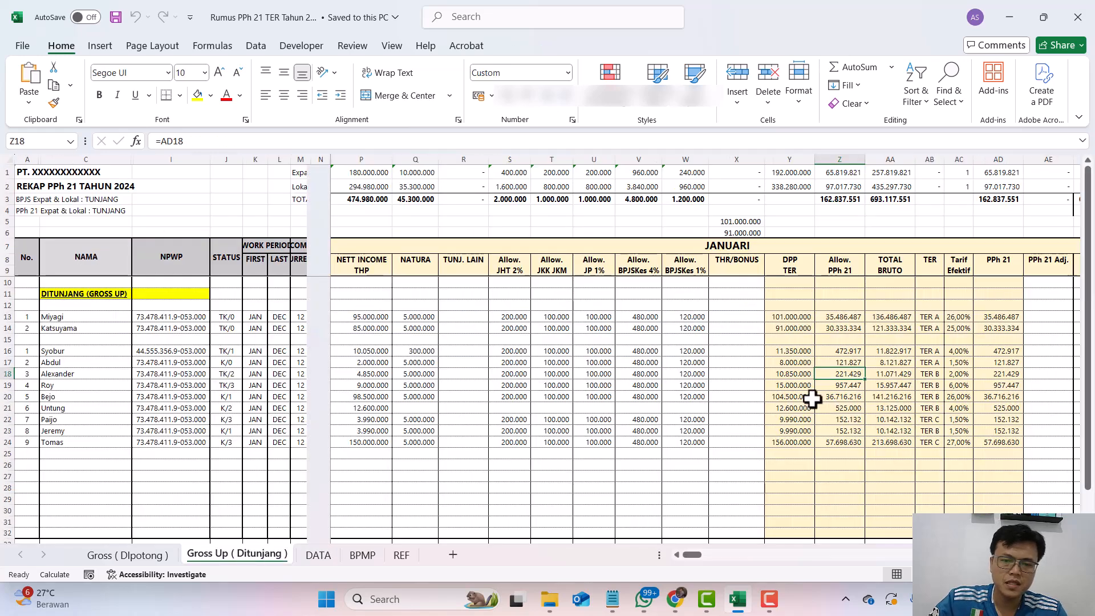
pyautogui.click(798, 354)
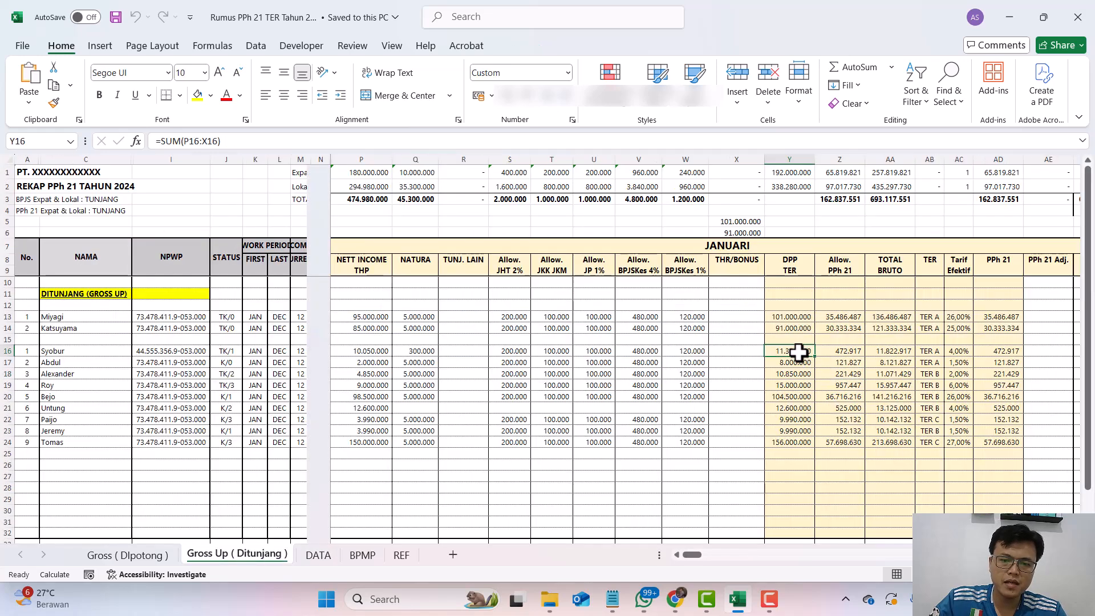
pyautogui.click(843, 351)
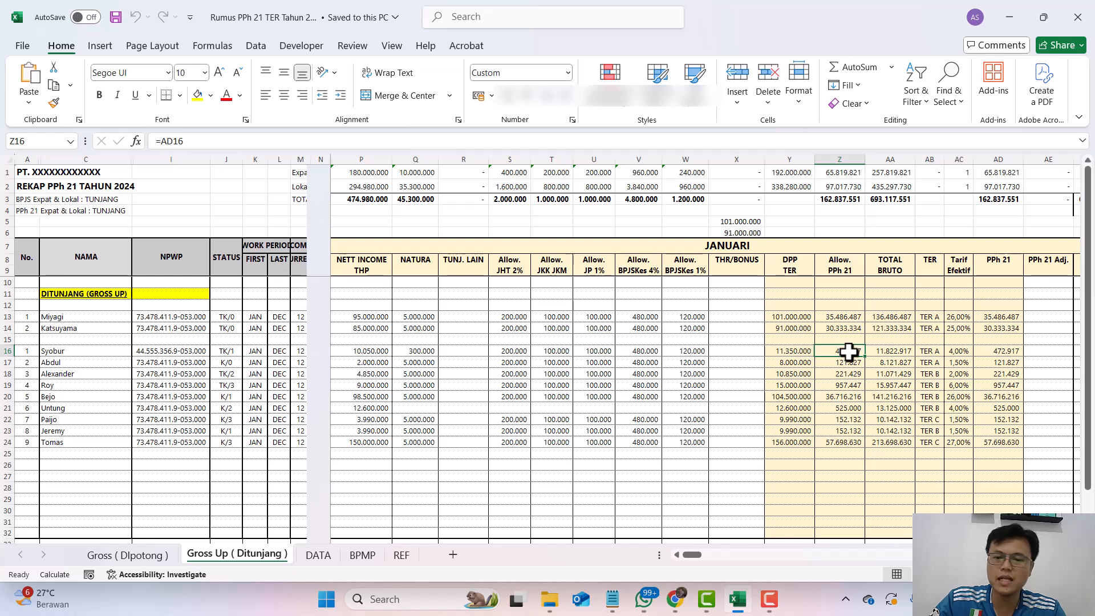
pyautogui.click(1009, 352)
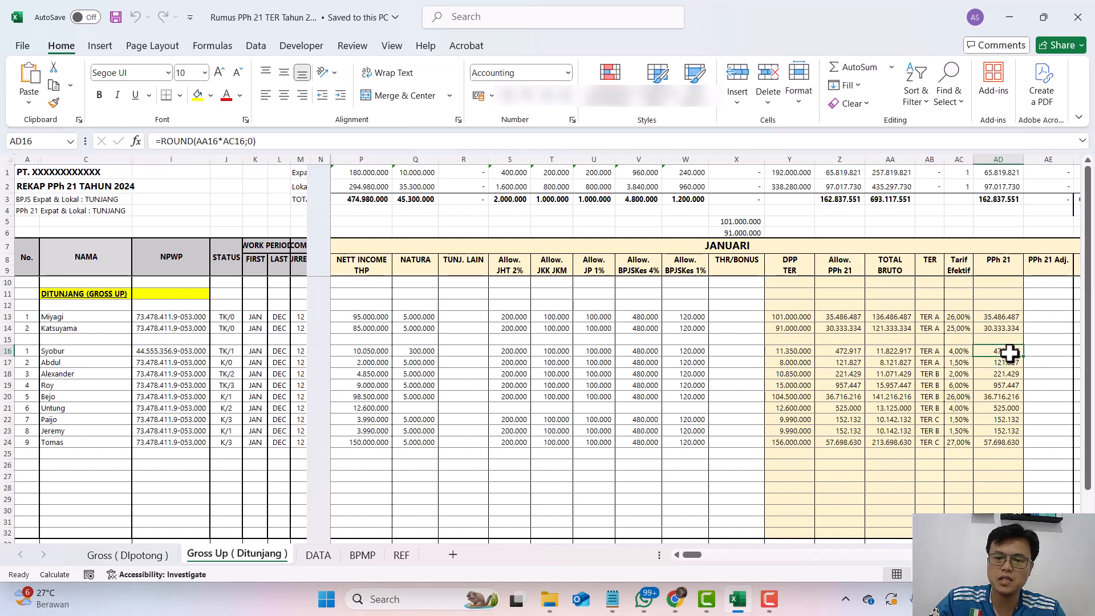
pyautogui.click(850, 353)
pyautogui.click(1009, 351)
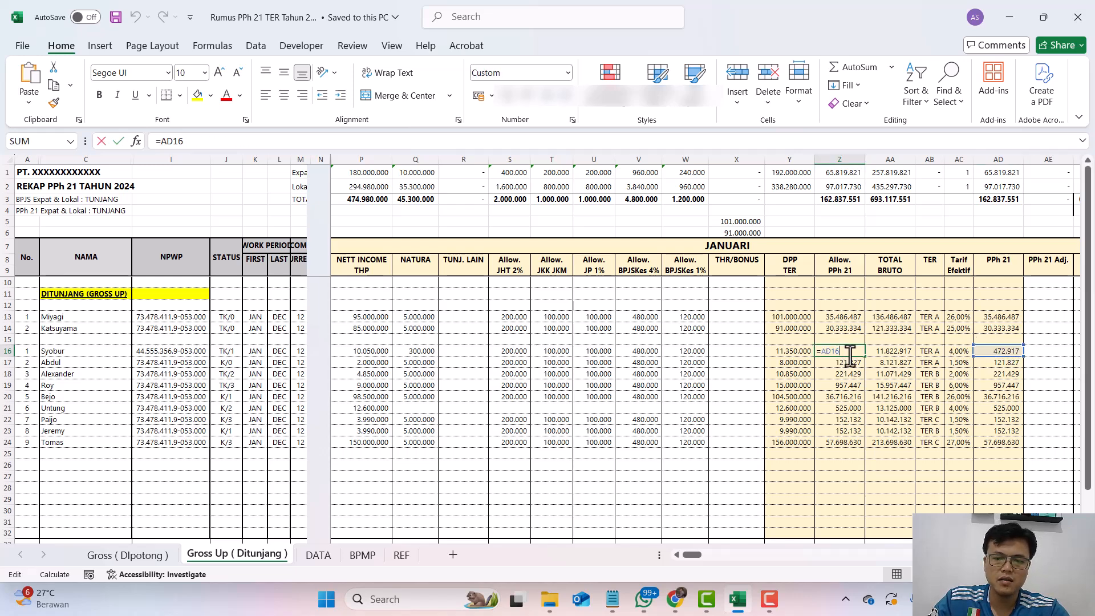
pyautogui.click(855, 356)
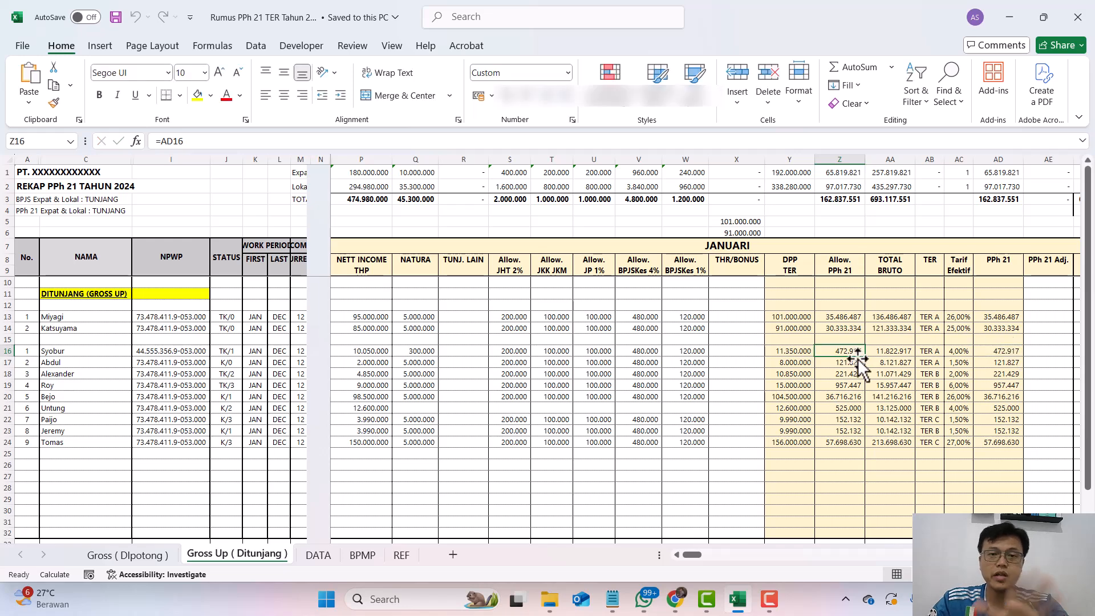
# Inspect row 16's TOTAL BRUTO formula in AA16 against its Allow. PPh 21 cell, and copy AA16.
pyautogui.click(892, 348)
pyautogui.press('F2')
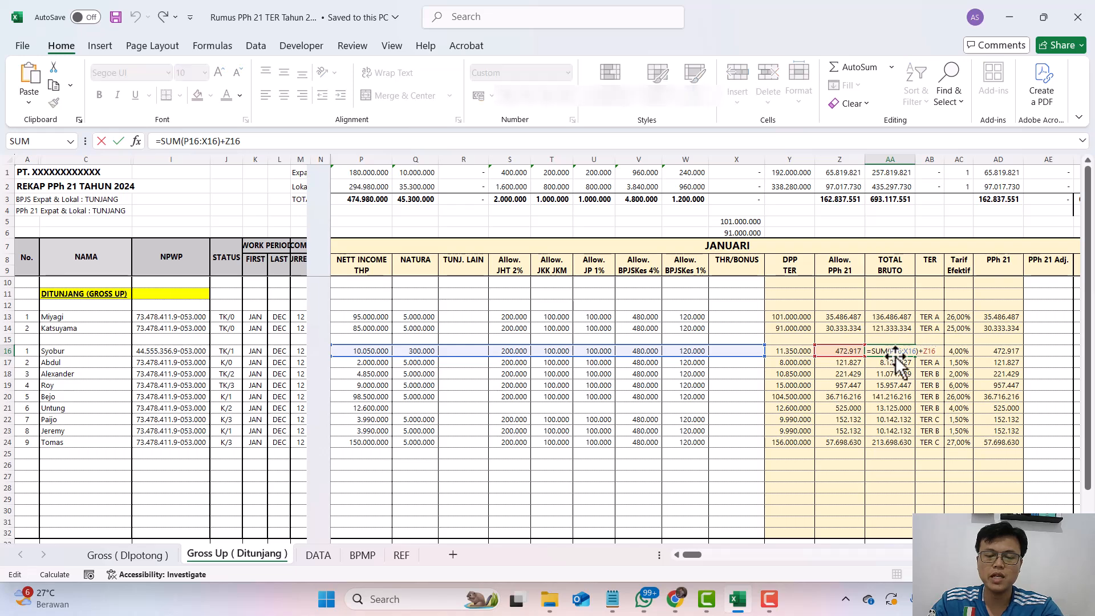
pyautogui.press('Escape')
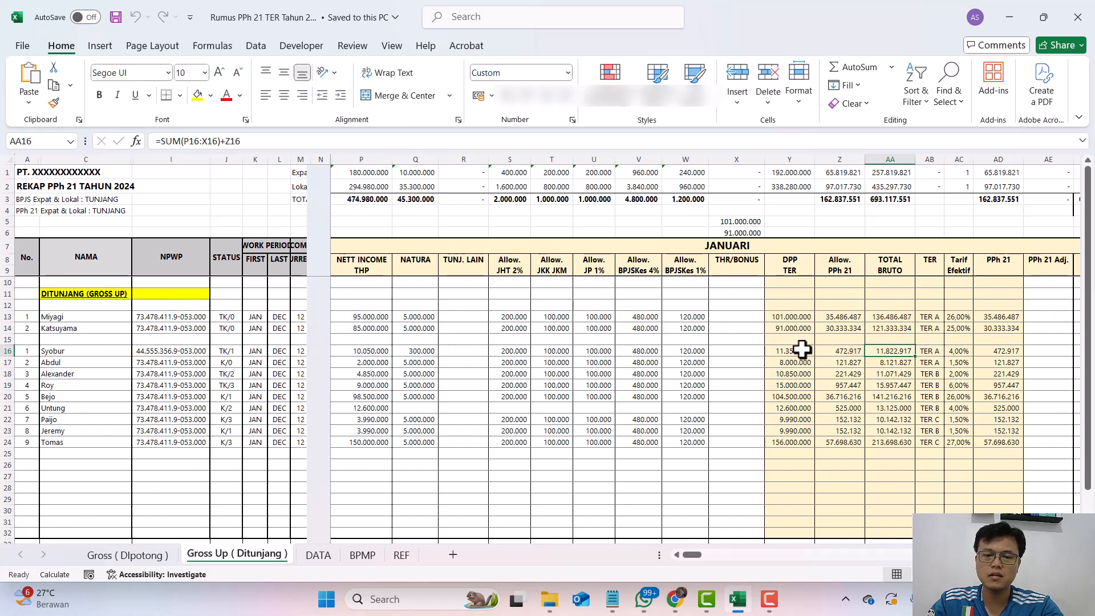
pyautogui.click(851, 352)
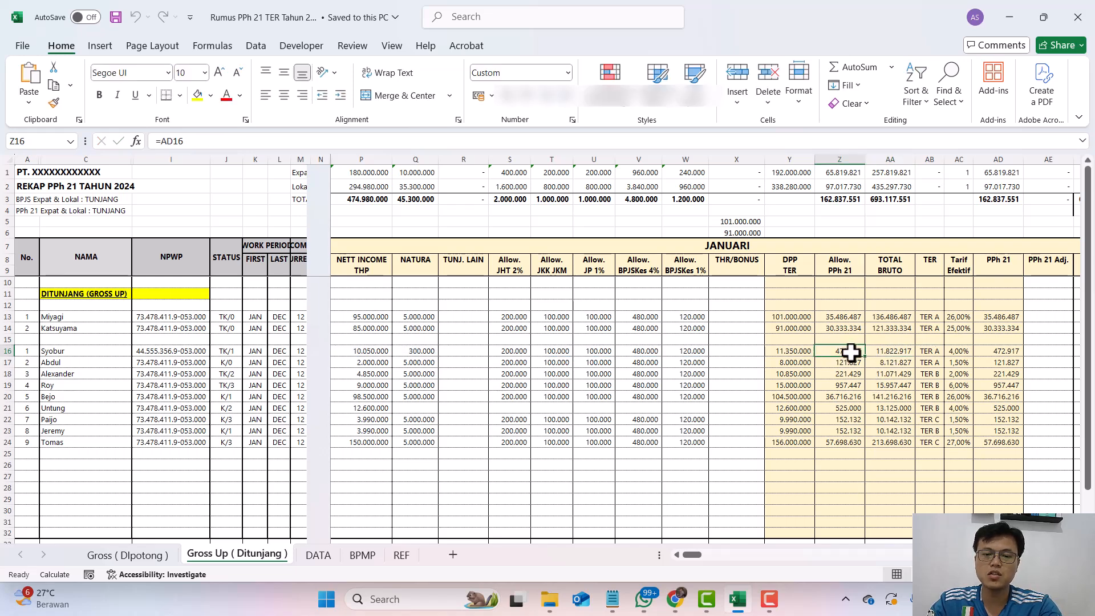
pyautogui.click(903, 350)
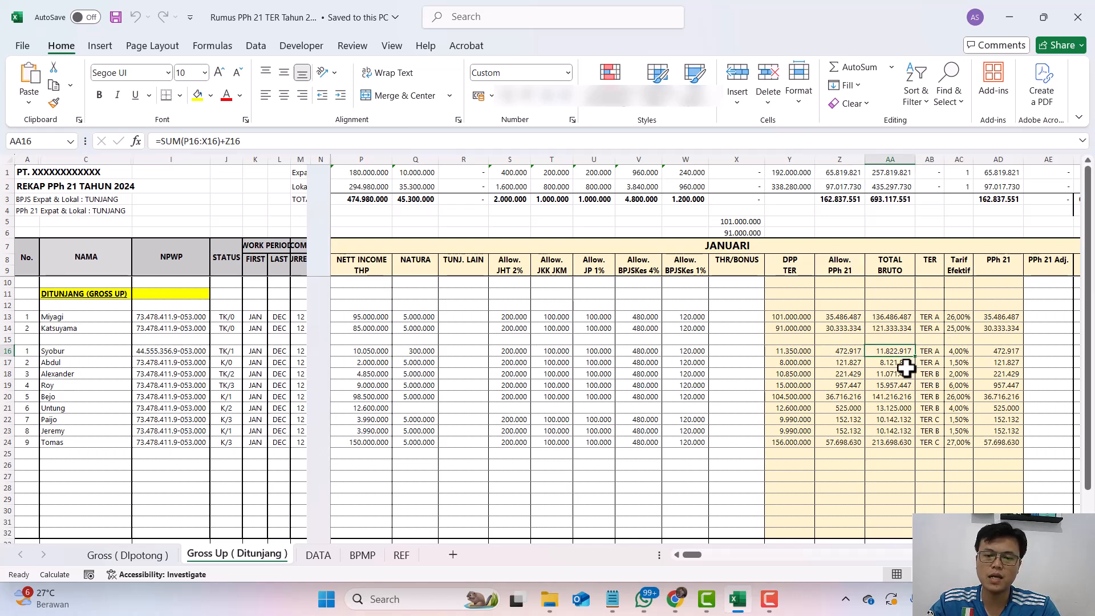
pyautogui.hotkey('ctrl', 'c')
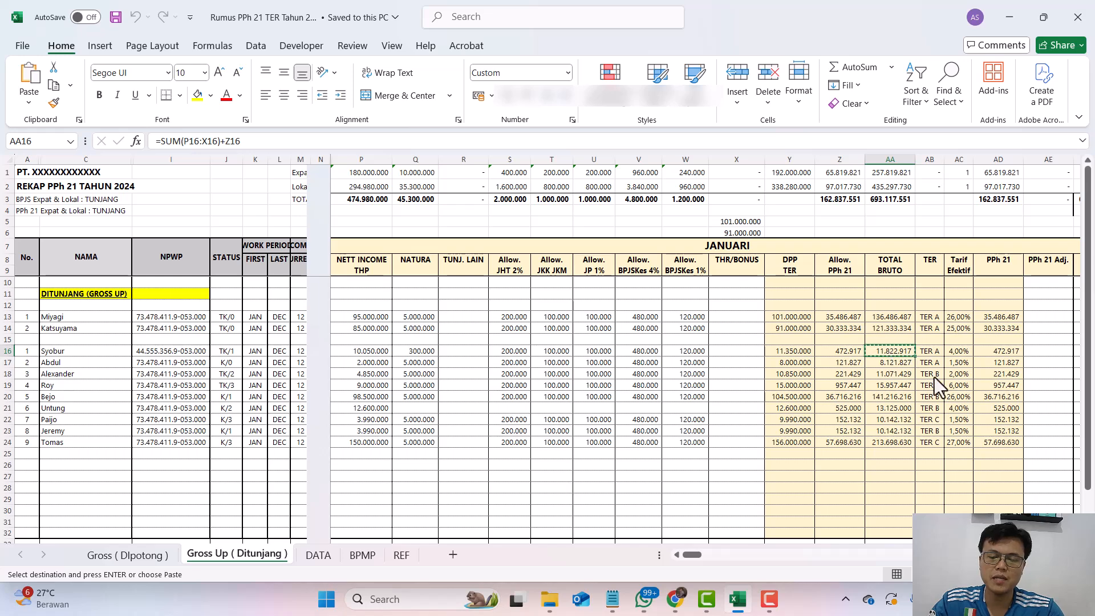
# Switch to the Coretax form, set Penghasilan Bruto to 11.822.917 and recalculate the withheld tax.
pyautogui.hotkey('alt', 'Tab')
pyautogui.moveTo(1013, 313); pyautogui.dragTo(1078, 322)
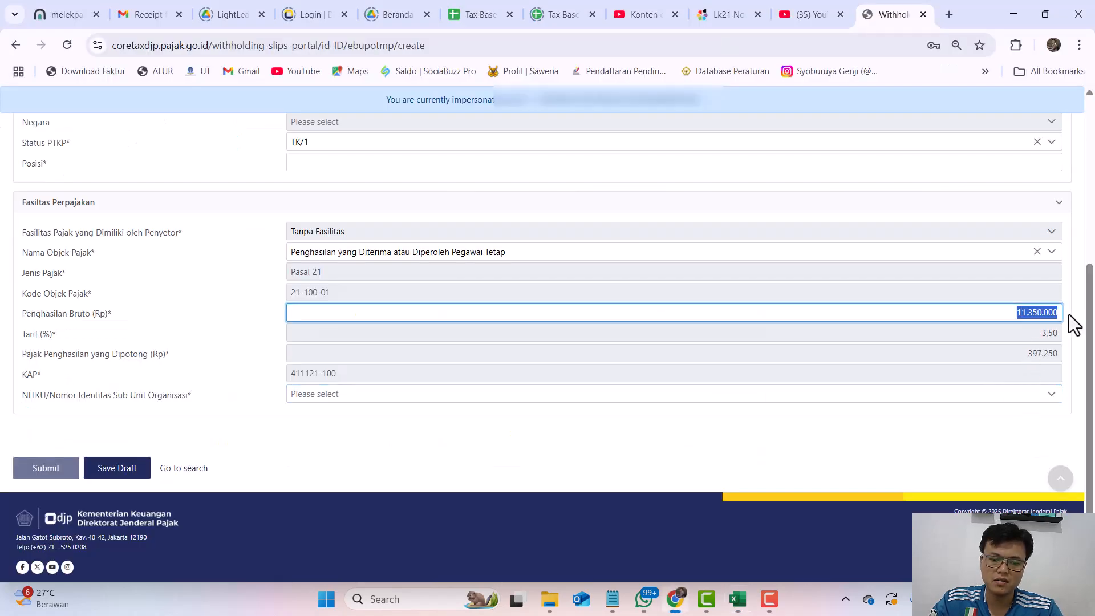
pyautogui.hotkey('ctrl', 'v')
pyautogui.click(1003, 329)
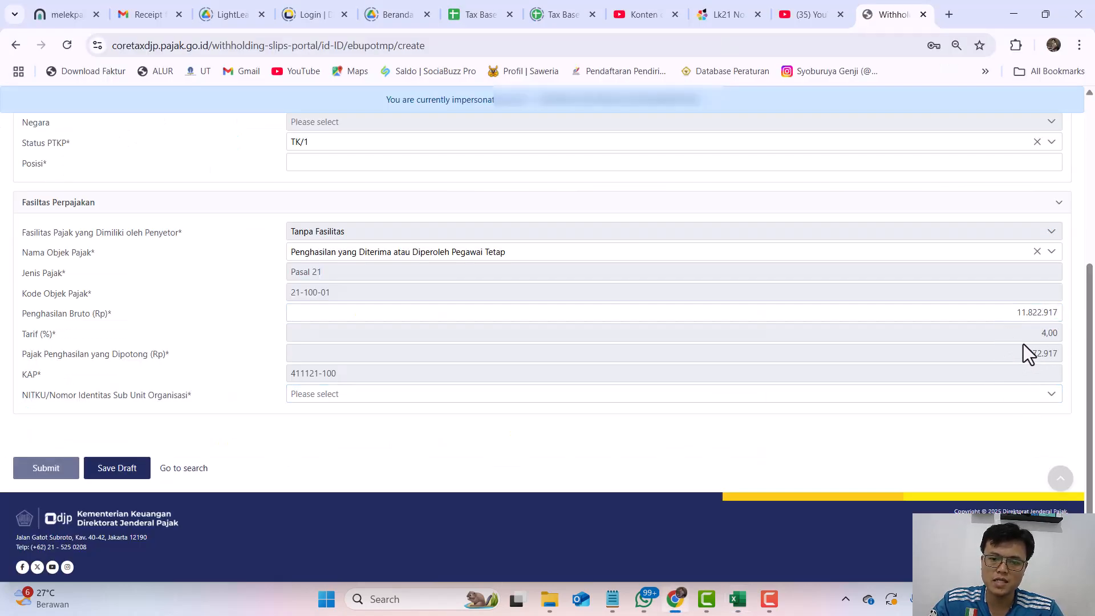
# Compare the Coretax form's Penghasilan Bruto, Tarif and Pajak Penghasilan yang Dipotong with row 16 of the Gross Up ( Ditunjang ) sheet in Excel.
pyautogui.hotkey('alt', 'Tab')
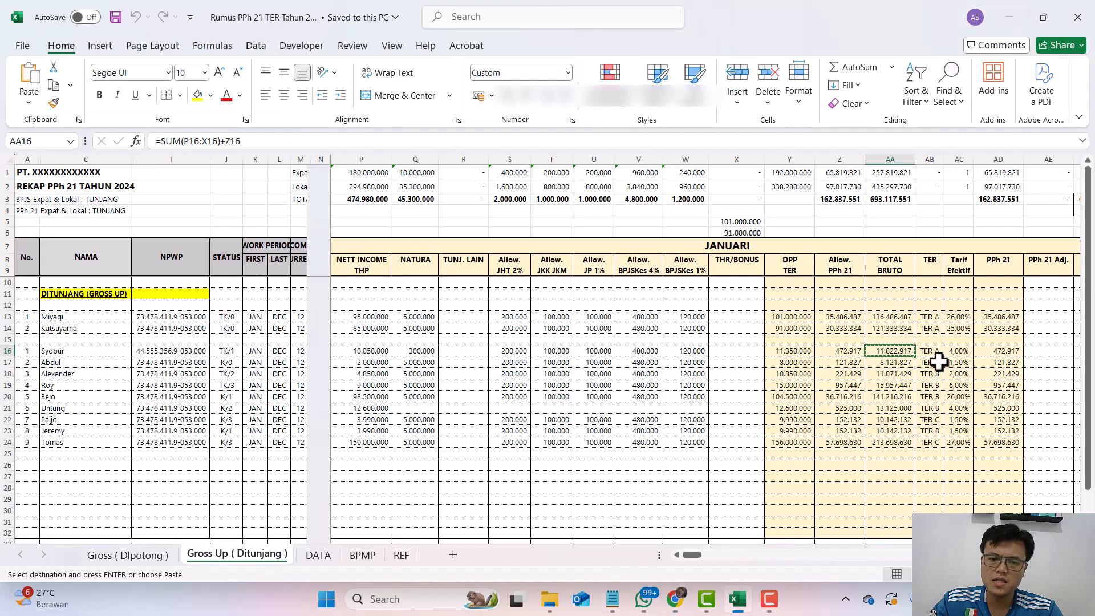
pyautogui.click(841, 353)
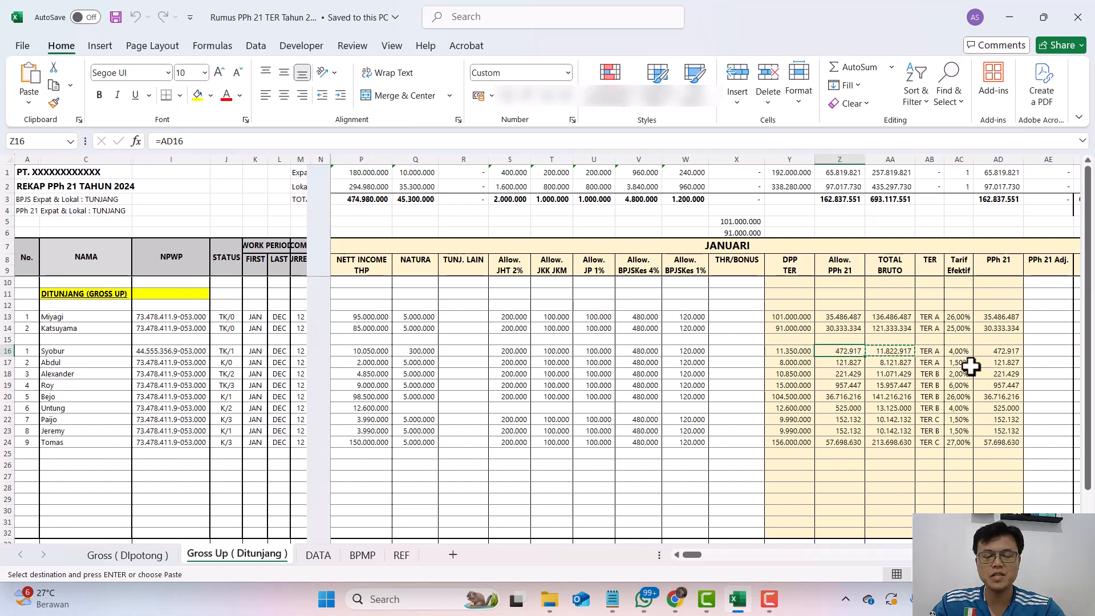
pyautogui.hotkey('alt', 'Tab')
pyautogui.click(1026, 311)
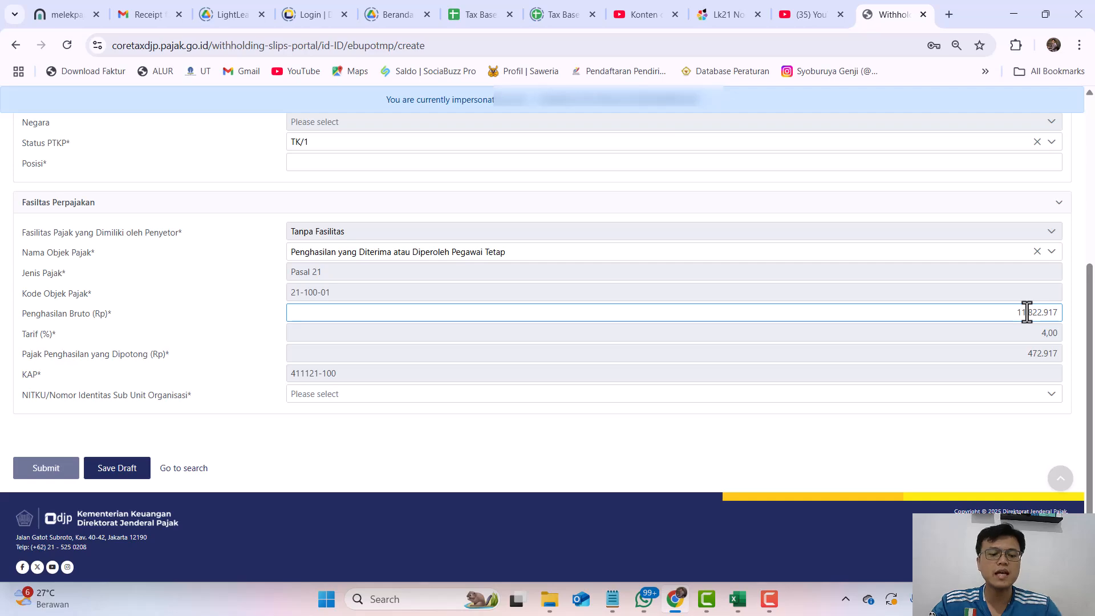
pyautogui.hotkey('alt', 'Tab')
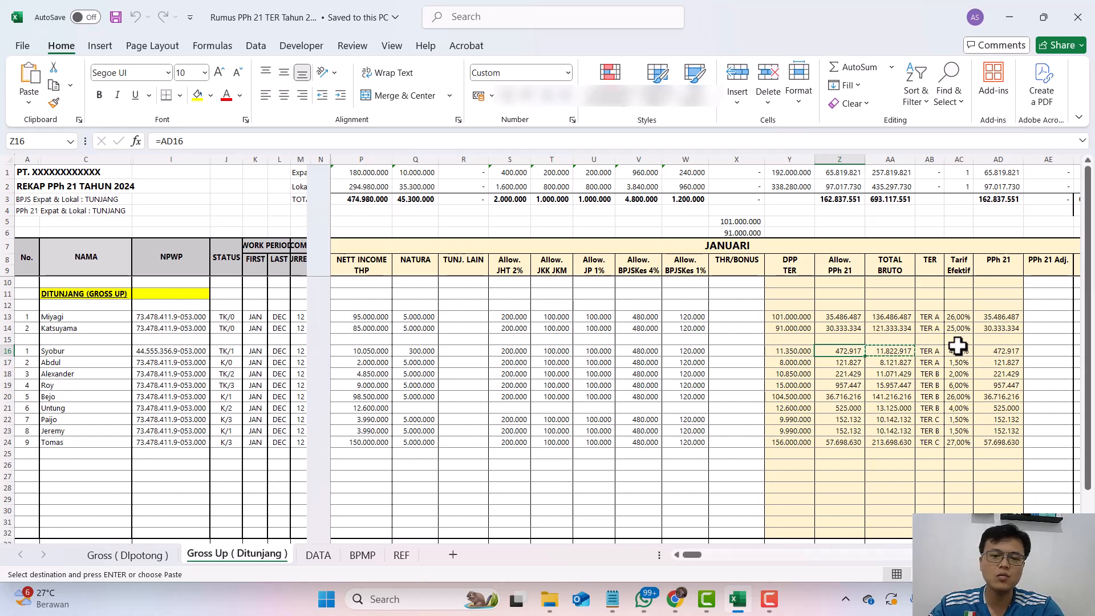
pyautogui.hotkey('alt', 'Tab')
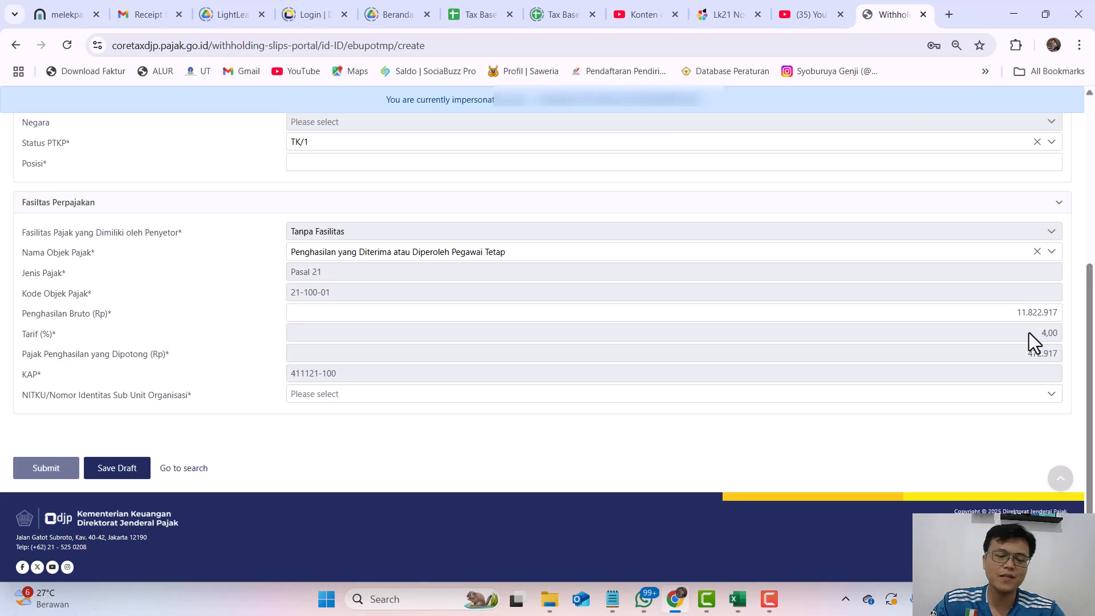
pyautogui.hotkey('alt', 'Tab')
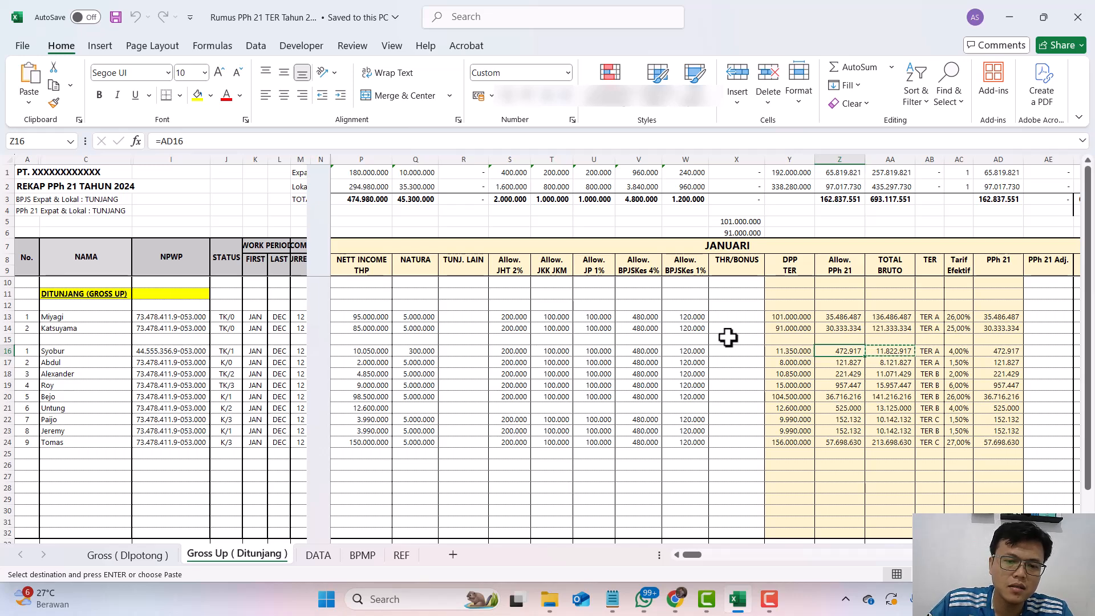
pyautogui.click(589, 342)
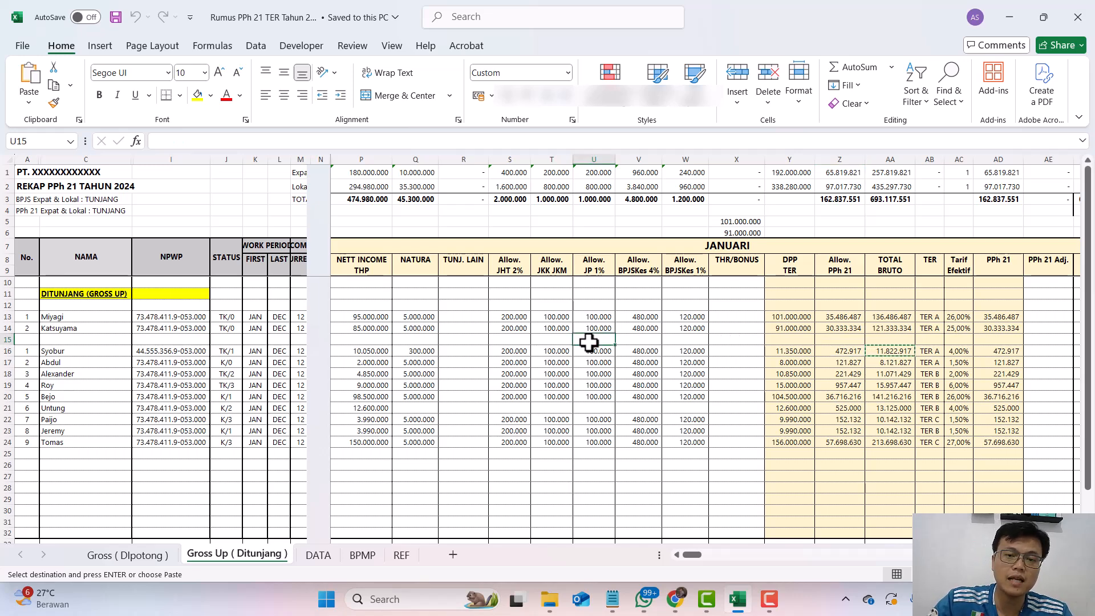
pyautogui.press('Left')
pyautogui.press('Left')
pyautogui.press('Left')
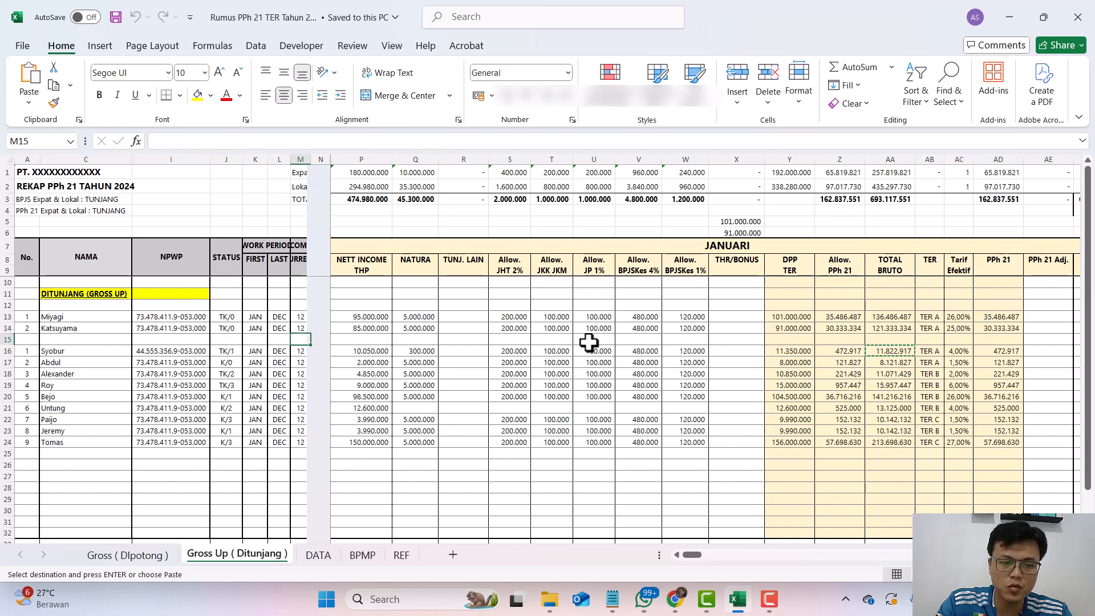
pyautogui.hotkey('ctrl', 'pagedown')
pyautogui.hotkey('ctrl', 'pageup')
pyautogui.hotkey('ctrl', 'pageup')
pyautogui.hotkey('ctrl', 'pagedown')
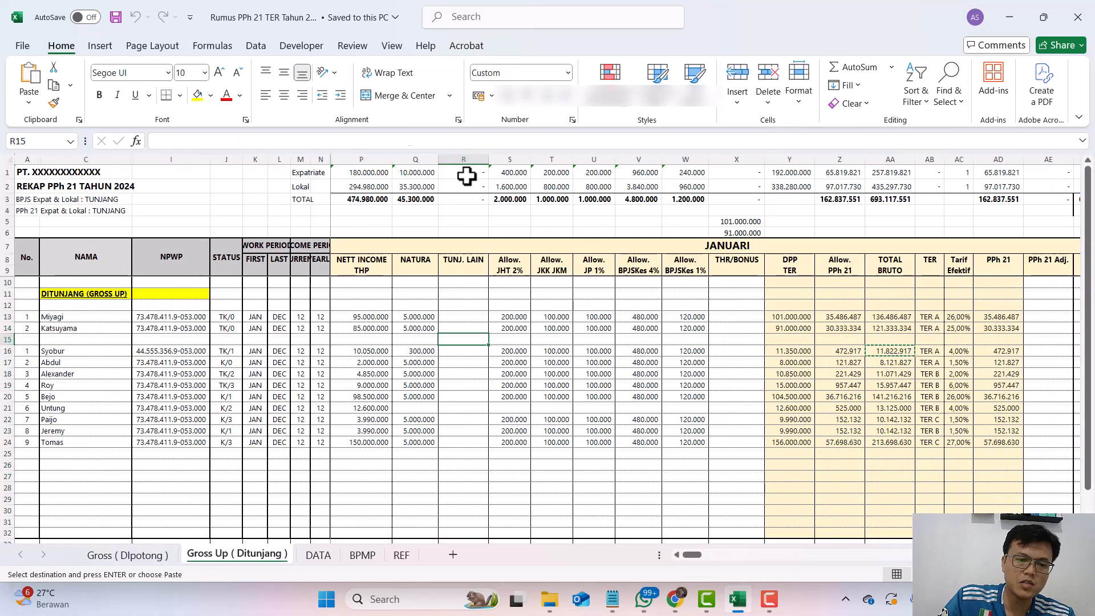
# Examine the monthly calculation blocks from JANUARI through DESEMBER, including December's switch from Tarif TER to Tarif Ps. 17.
pyautogui.moveTo(362, 160); pyautogui.dragTo(964, 171)
pyautogui.hscroll(5, 1020, 313)
pyautogui.hscroll(6, 881, 297)
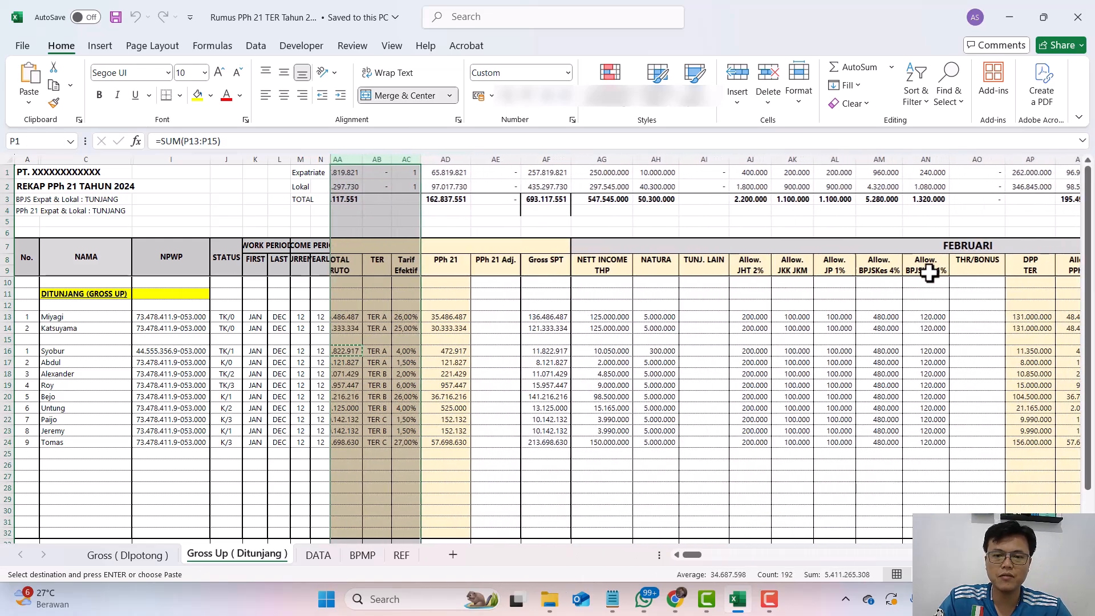
pyautogui.hscroll(10, 854, 358)
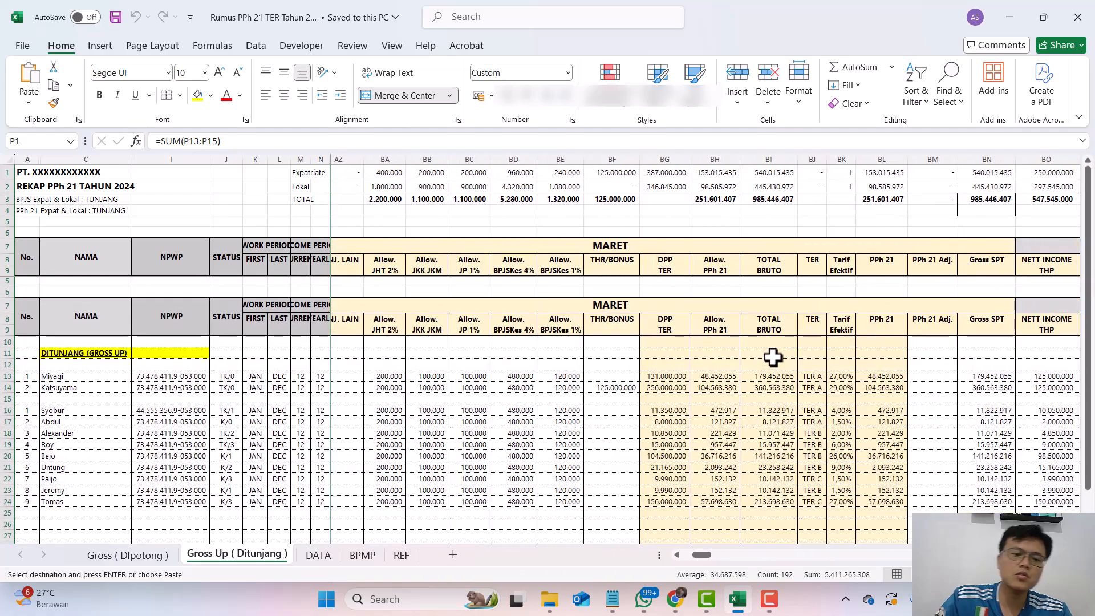
pyautogui.scroll(-3, 772, 357)
pyautogui.hscroll(5, 772, 357)
pyautogui.hscroll(20, 772, 357)
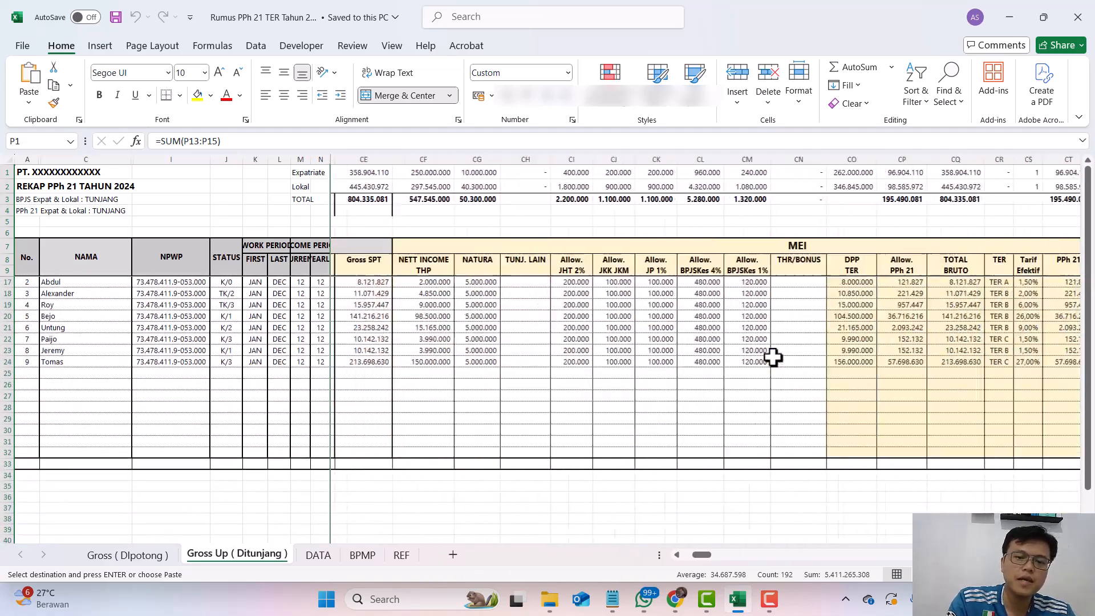
pyautogui.hscroll(20, 772, 357)
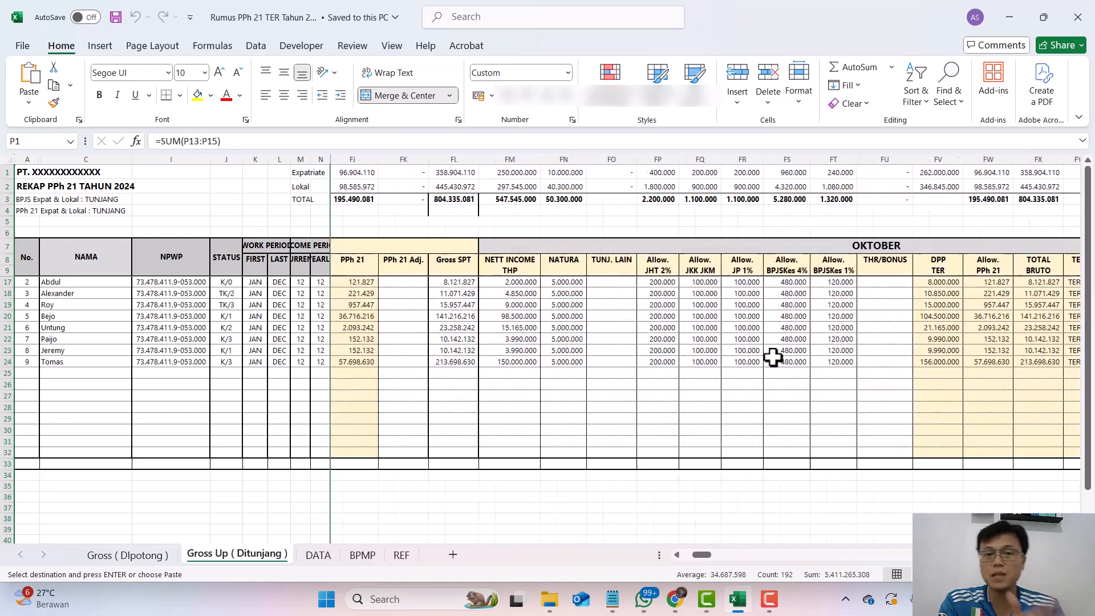
pyautogui.hscroll(15, 771, 357)
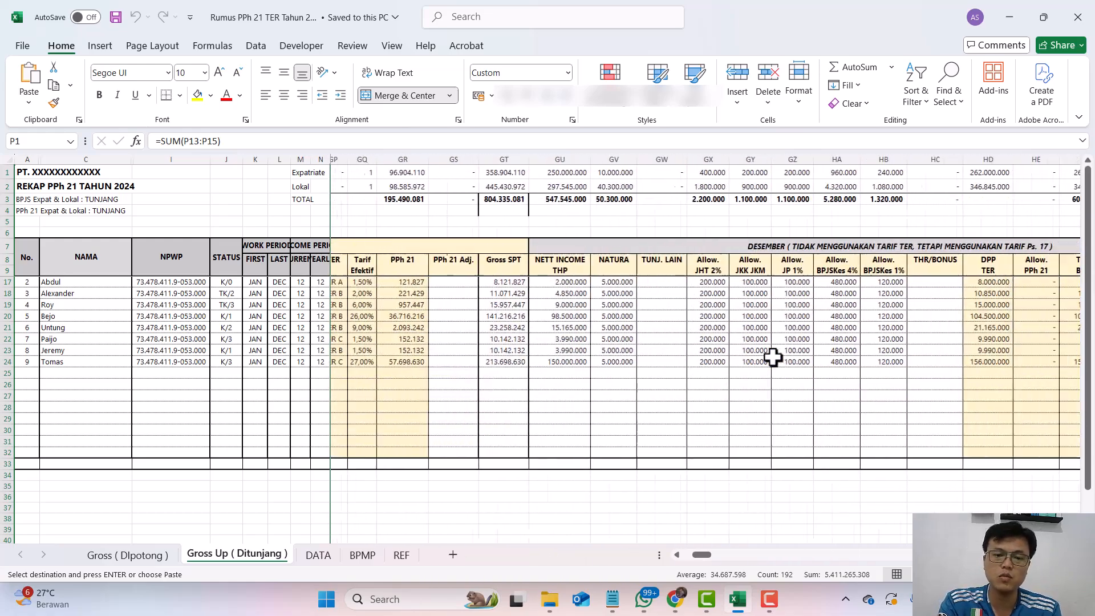
pyautogui.hscroll(1, 771, 357)
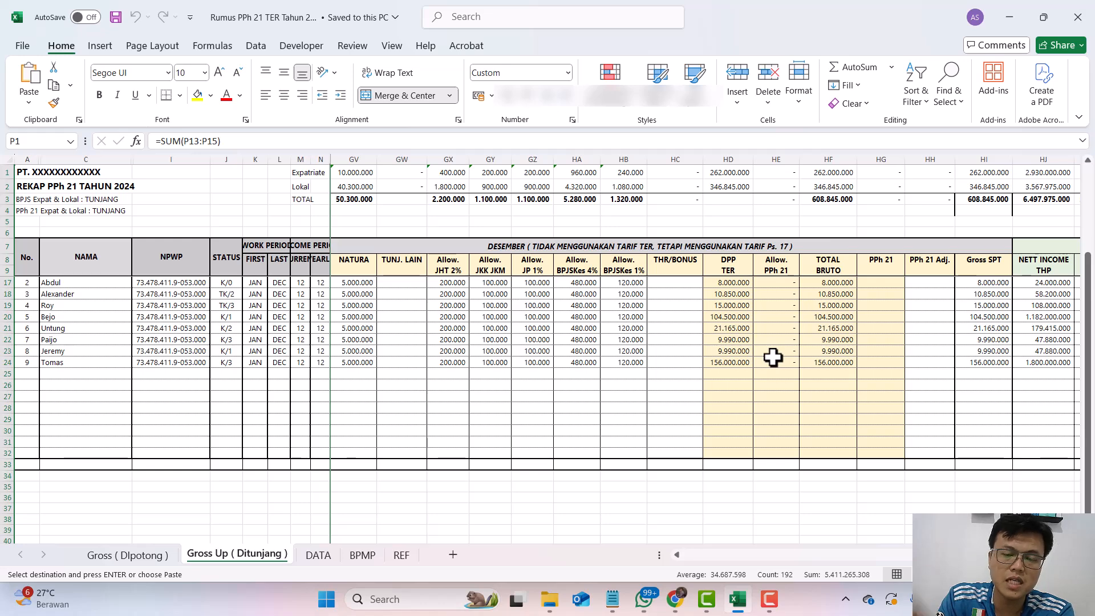
pyautogui.scroll(2, 772, 357)
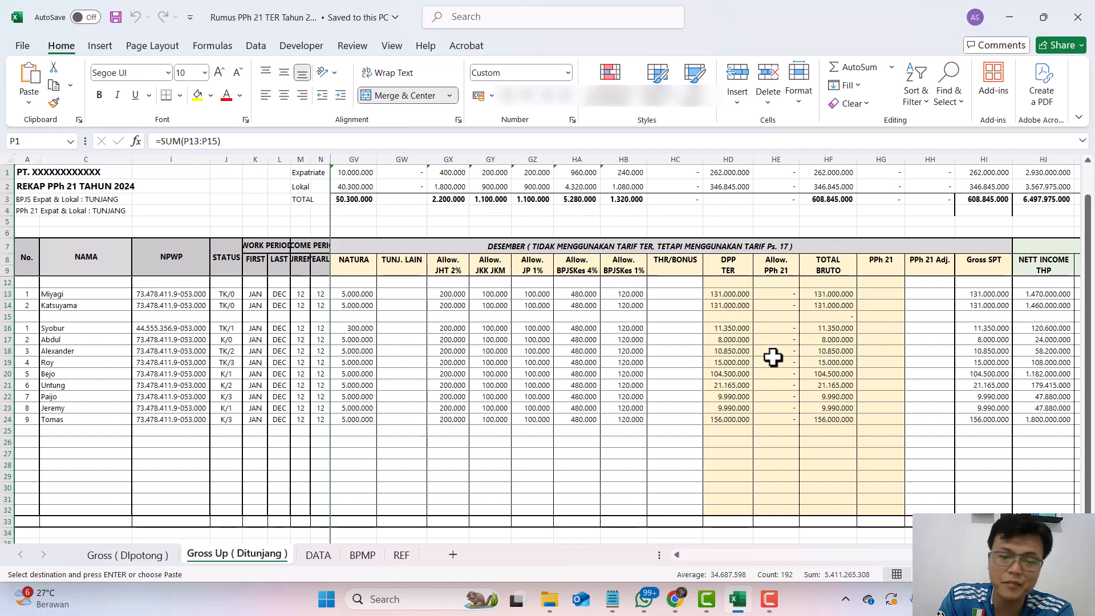
# Review the annual TOTAL section and select the annual calculation columns from UPAH KOTOR through BIAYA JAB. II.
pyautogui.hscroll(5, 771, 357)
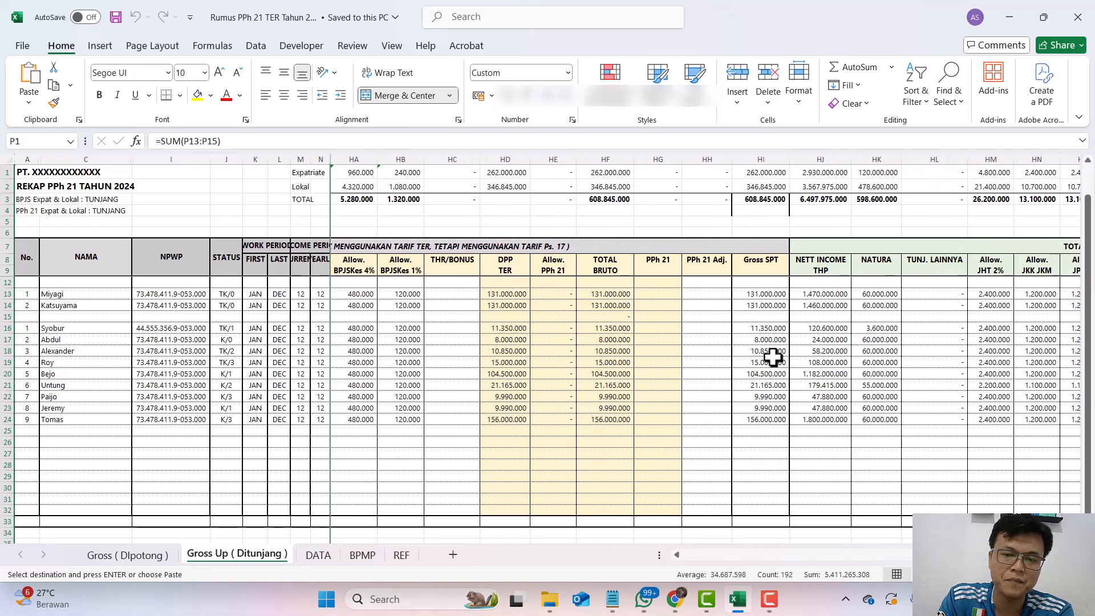
pyautogui.hscroll(6, 772, 357)
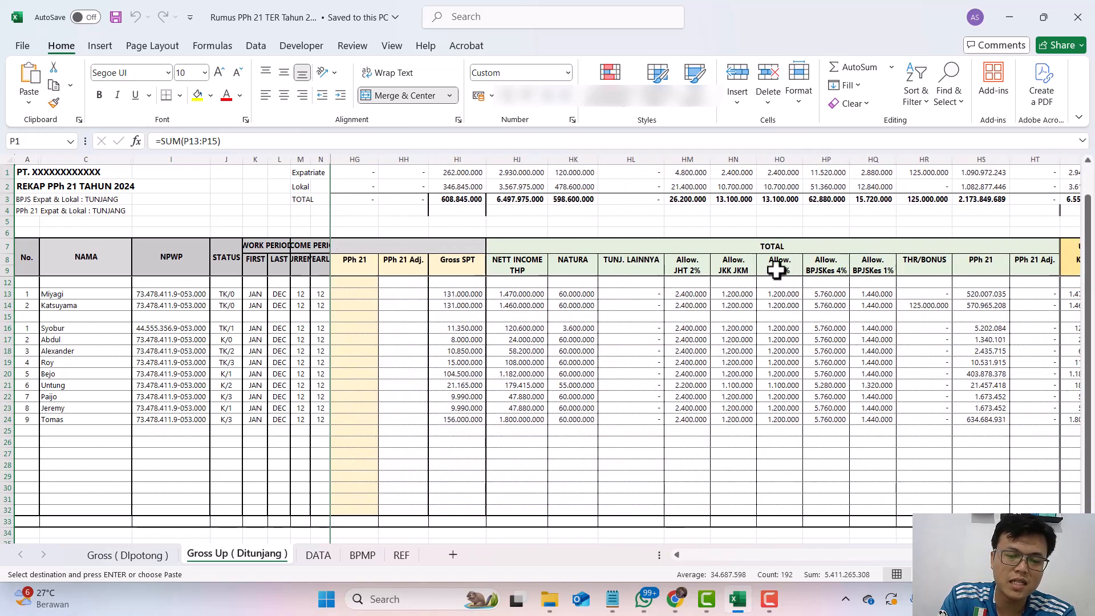
pyautogui.hscroll(9, 830, 409)
pyautogui.hscroll(3, 830, 408)
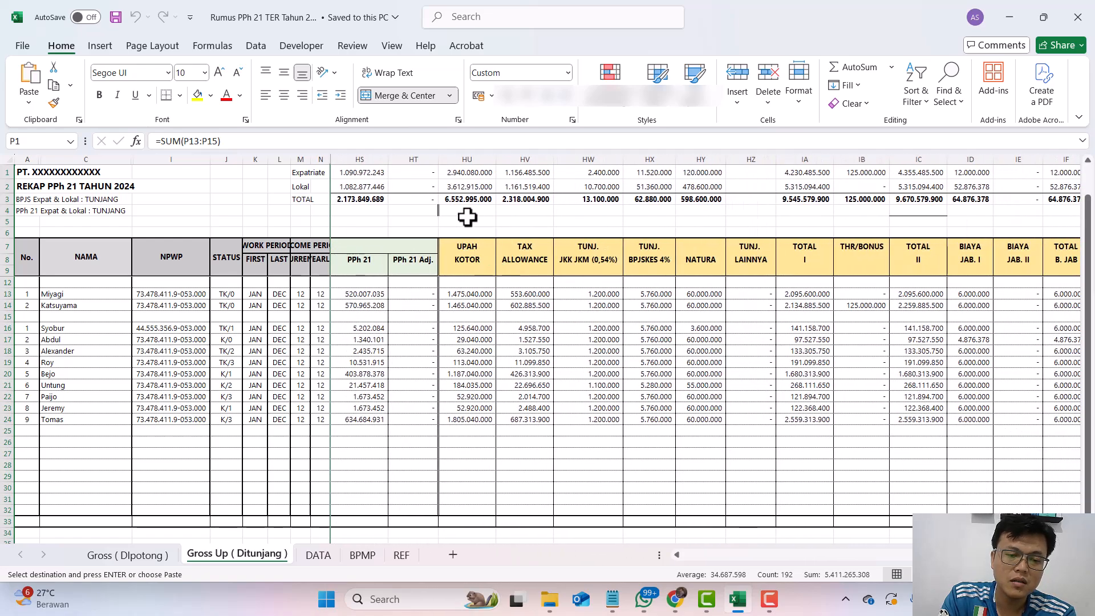
pyautogui.click(462, 158)
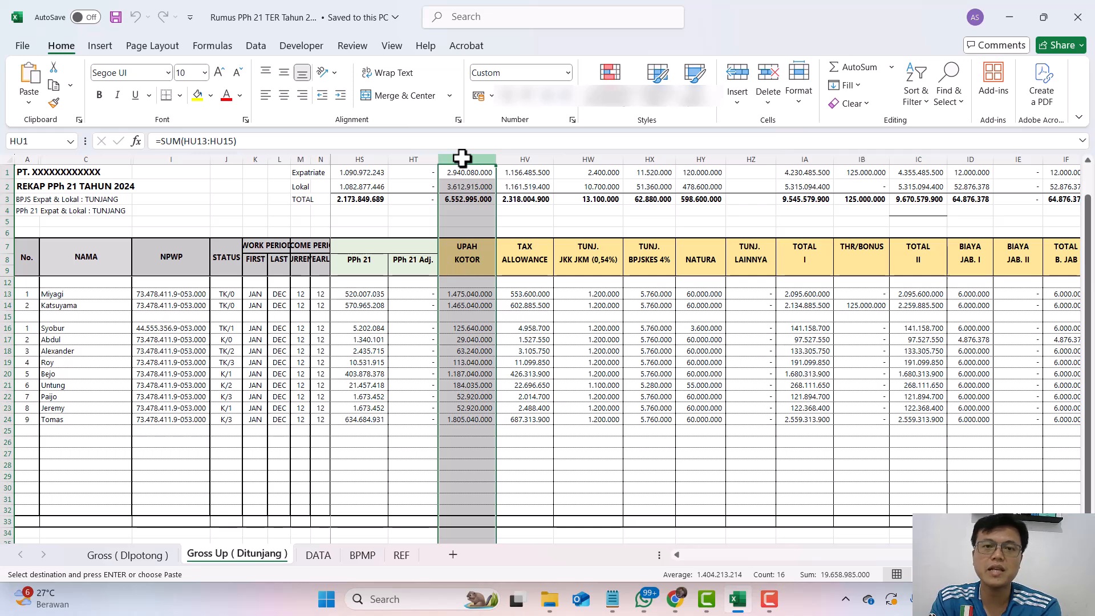
pyautogui.hotkey('shift', 'Right')
pyautogui.hotkey('shift', 'Right')
pyautogui.hotkey('shift', 'Right')
pyautogui.hotkey('shift', 'Right')
pyautogui.hotkey('shift', 'Right')
pyautogui.hotkey('shift', 'Right')
pyautogui.hotkey('shift', 'Right')
pyautogui.hotkey('shift', 'Right')
pyautogui.hotkey('shift', 'Right')
pyautogui.hotkey('shift', 'Right')
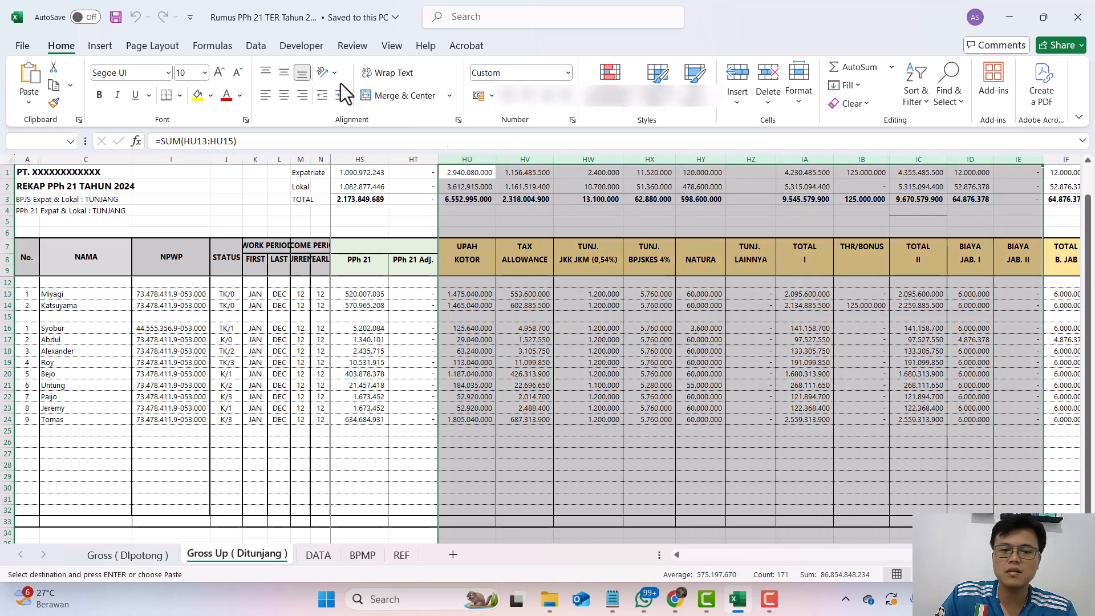
# Inspect the UPAH KOTOR formula in HU13 and select the employees' annual figures from UPAH KOTOR through TOTAL B. JAB, rows 13 to 24.
pyautogui.click(483, 293)
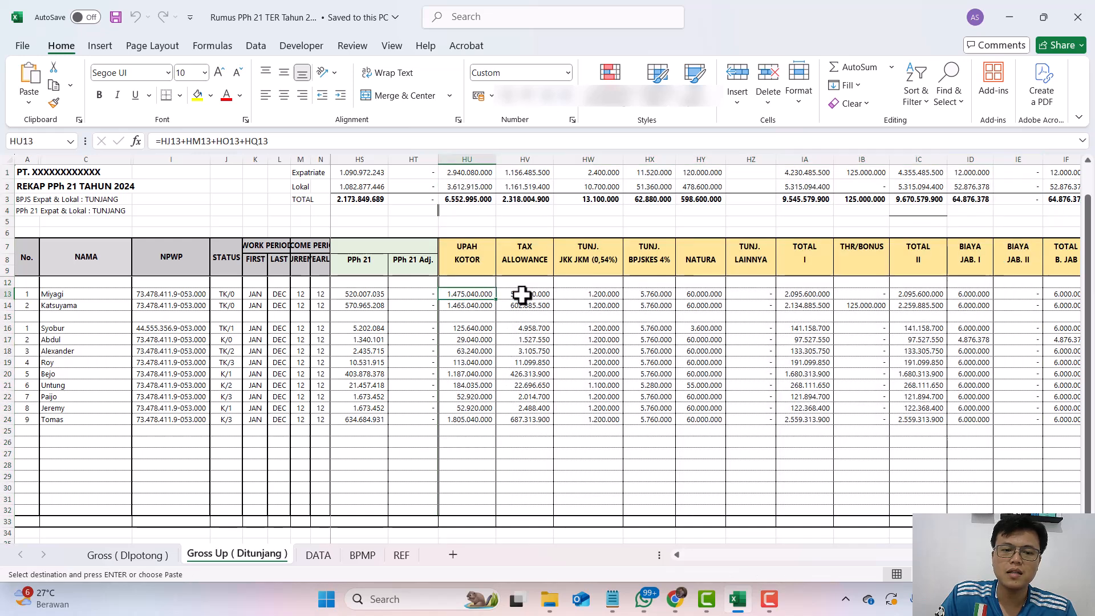
pyautogui.click(520, 290)
pyautogui.click(599, 285)
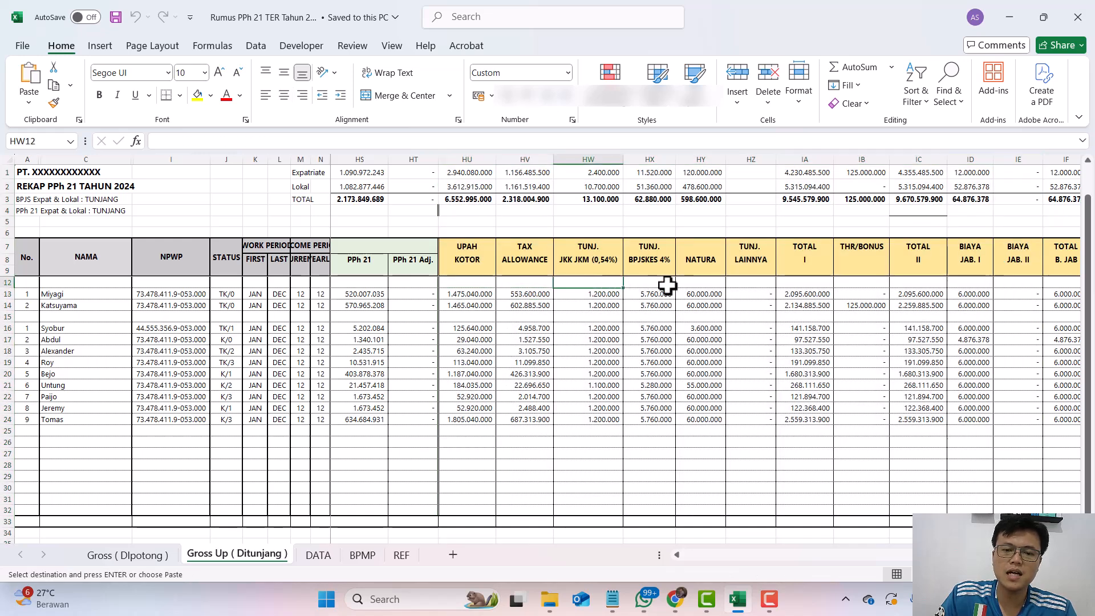
pyautogui.moveTo(489, 291); pyautogui.dragTo(1051, 416)
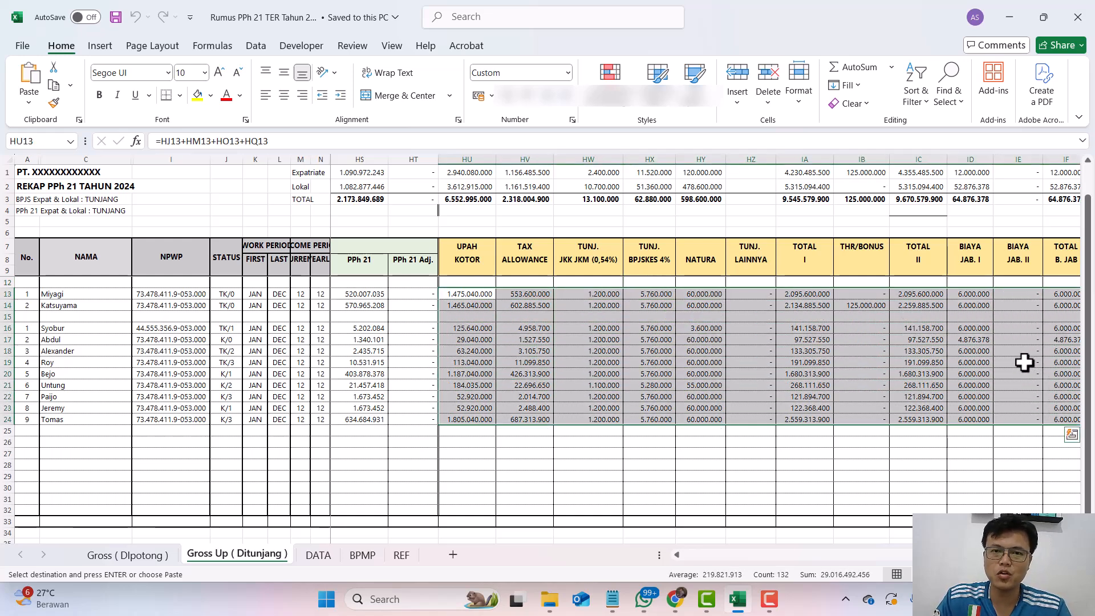
# Examine the annual deductions, NETT, PTKP, PKP and PPh Terhutang columns through PPh Tarif Ps. 17 Desember and Selisih.
pyautogui.hscroll(3, 1024, 363)
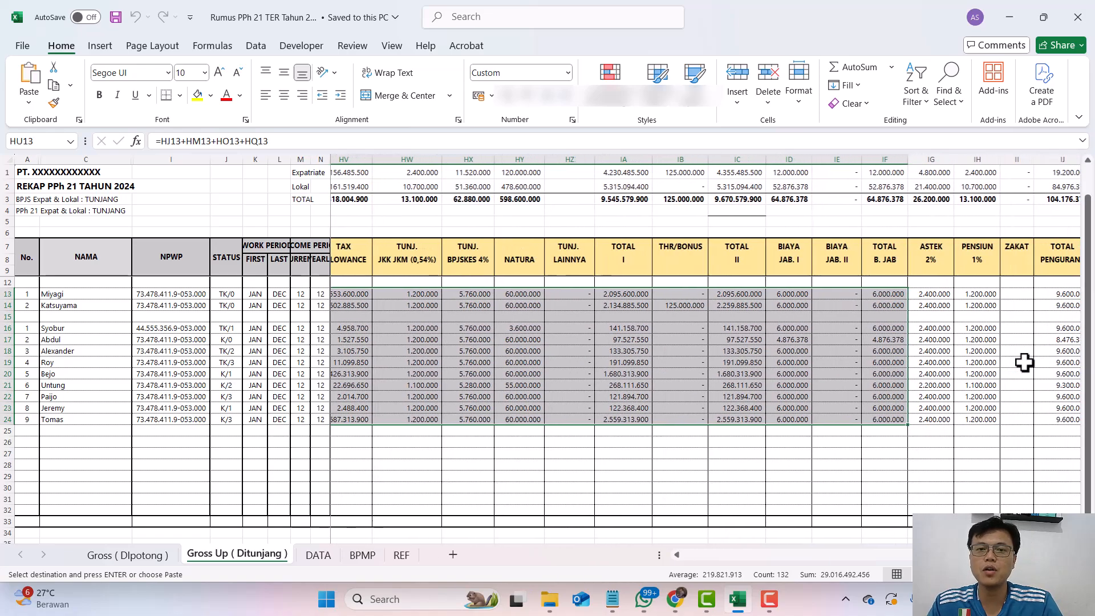
pyautogui.hscroll(-1, 1024, 363)
pyautogui.hscroll(8, 1024, 362)
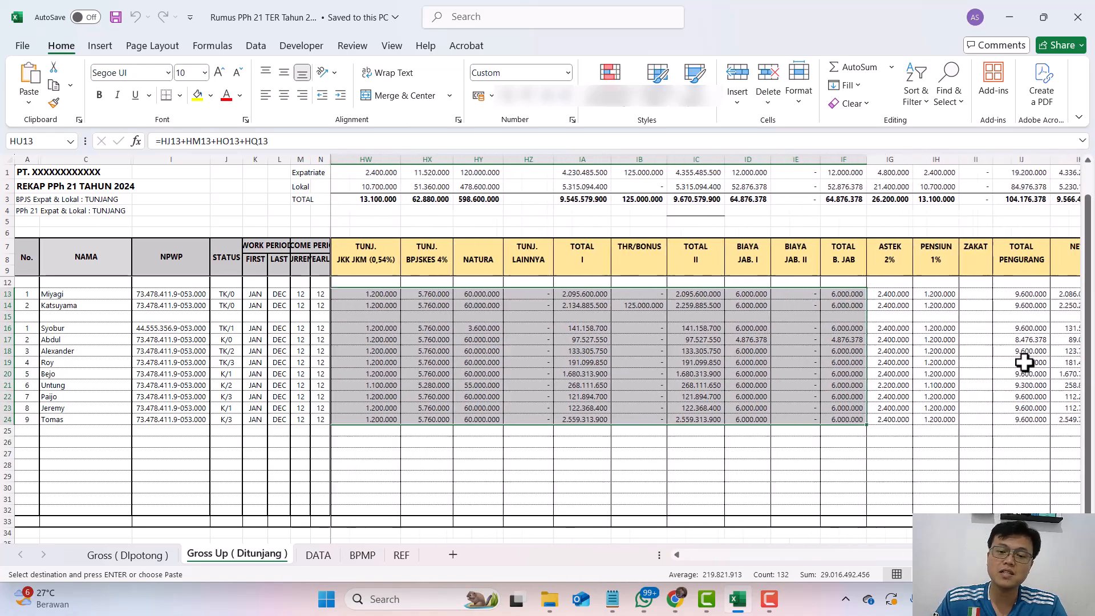
pyautogui.hscroll(10, 1024, 363)
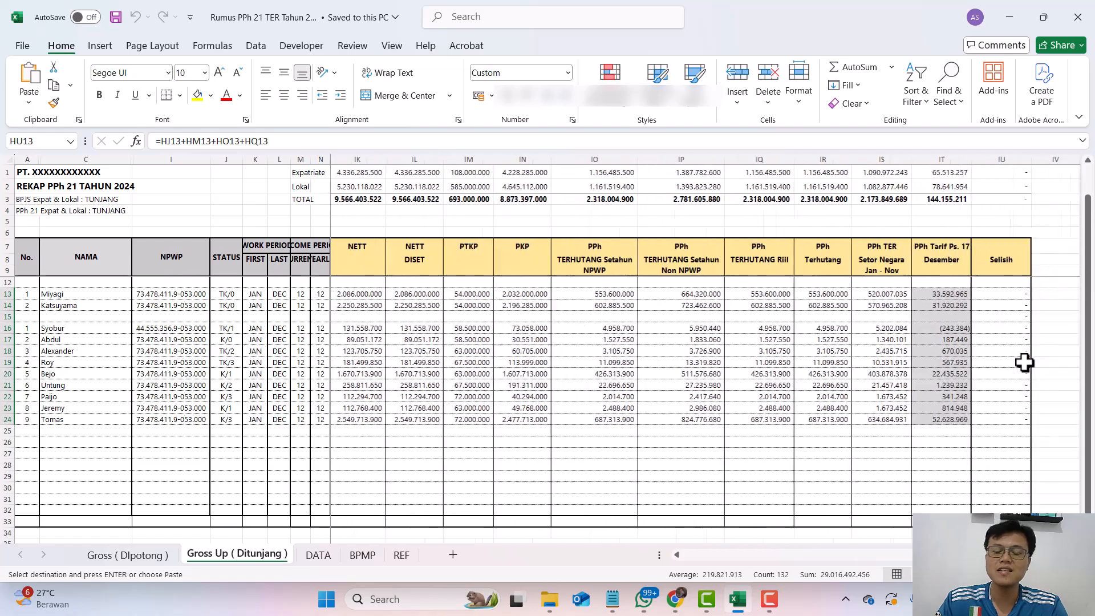
pyautogui.hscroll(-20, 750, 317)
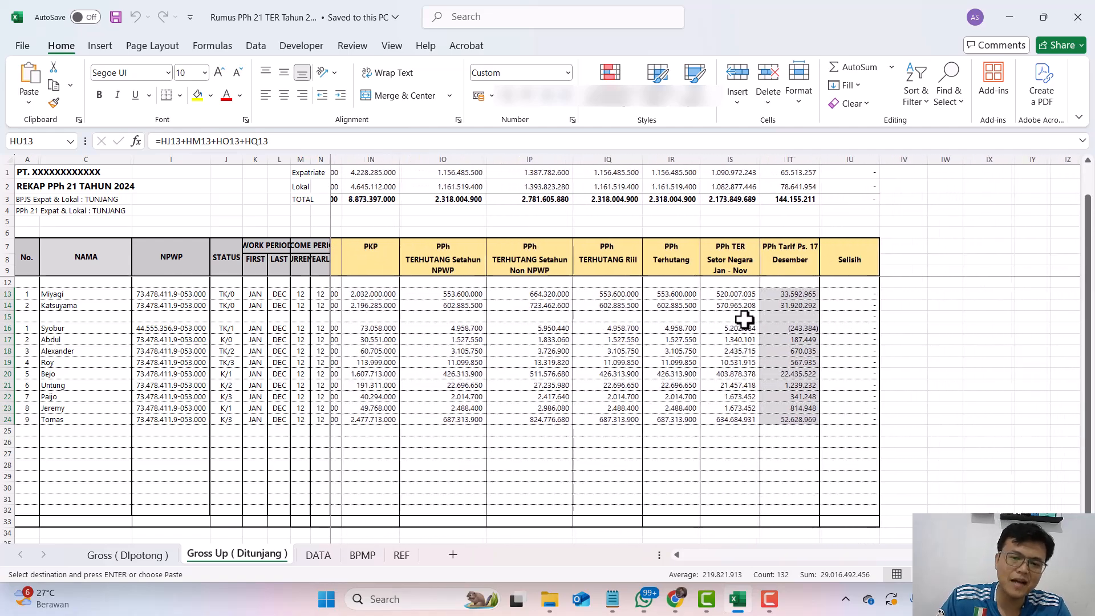
# Review the annual TOTAL section beside the December block and inspect the Allow. JHT 2% formula in HM16.
pyautogui.hscroll(-13, 541, 341)
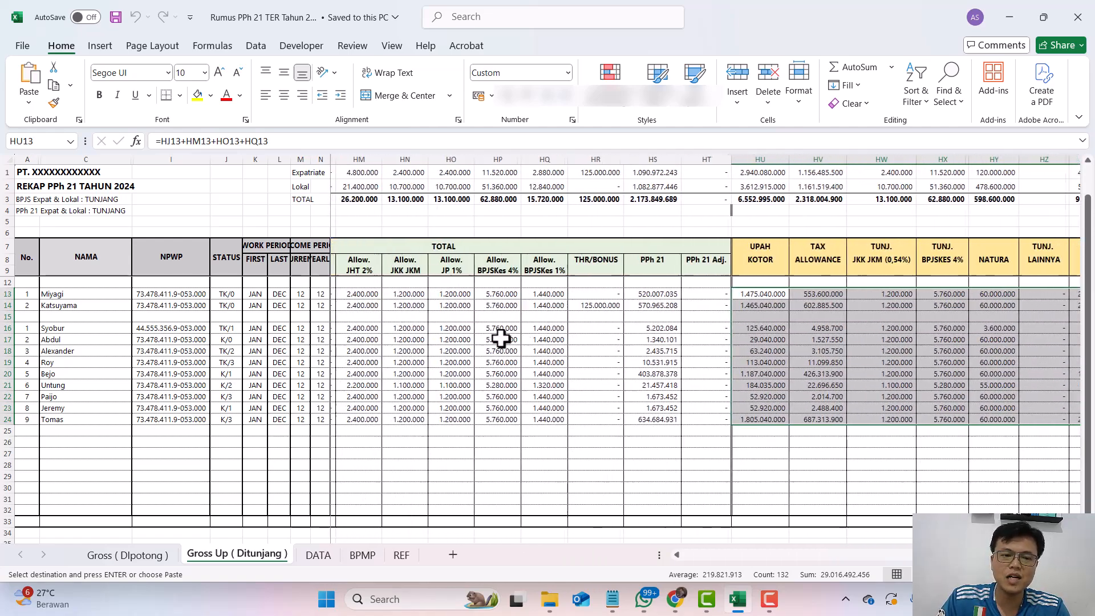
pyautogui.hscroll(1, 536, 335)
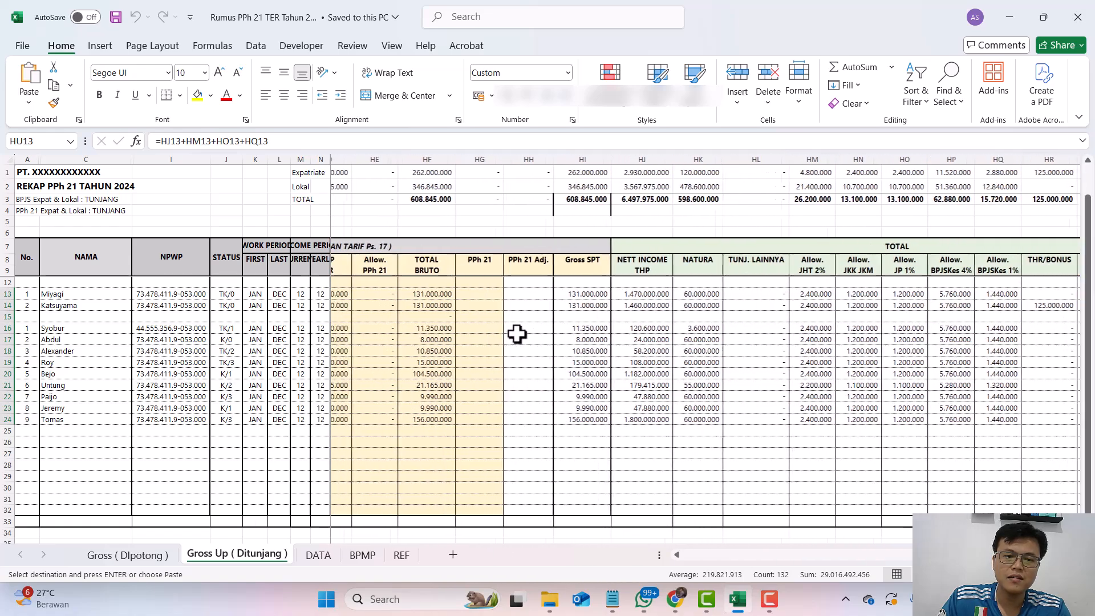
pyautogui.hscroll(-3, 535, 325)
pyautogui.click(541, 317)
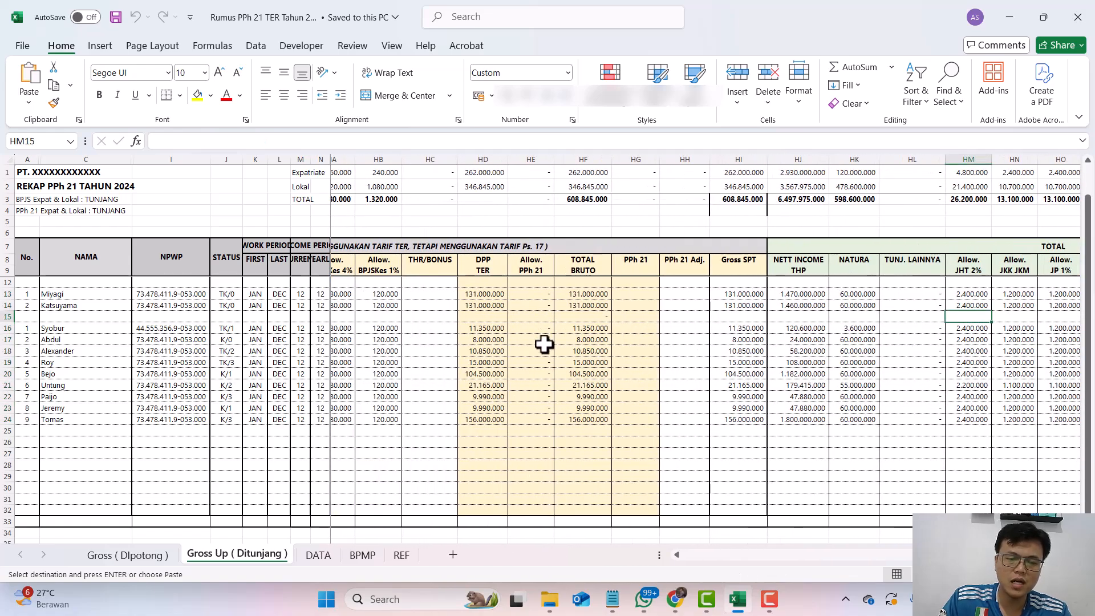
pyautogui.click(541, 341)
pyautogui.press('Up')
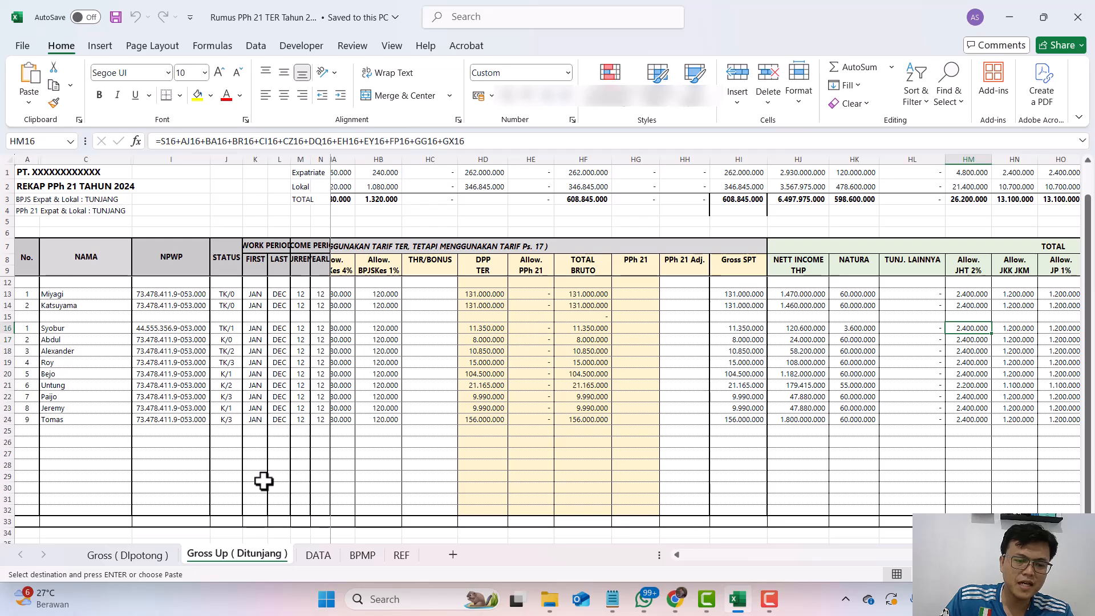
# Check the Gross ( DIpotong ) sheet briefly, then inspect the Allow. JP 1% formula in HO18 on Gross Up ( Ditunjang ).
pyautogui.click(128, 557)
pyautogui.click(250, 553)
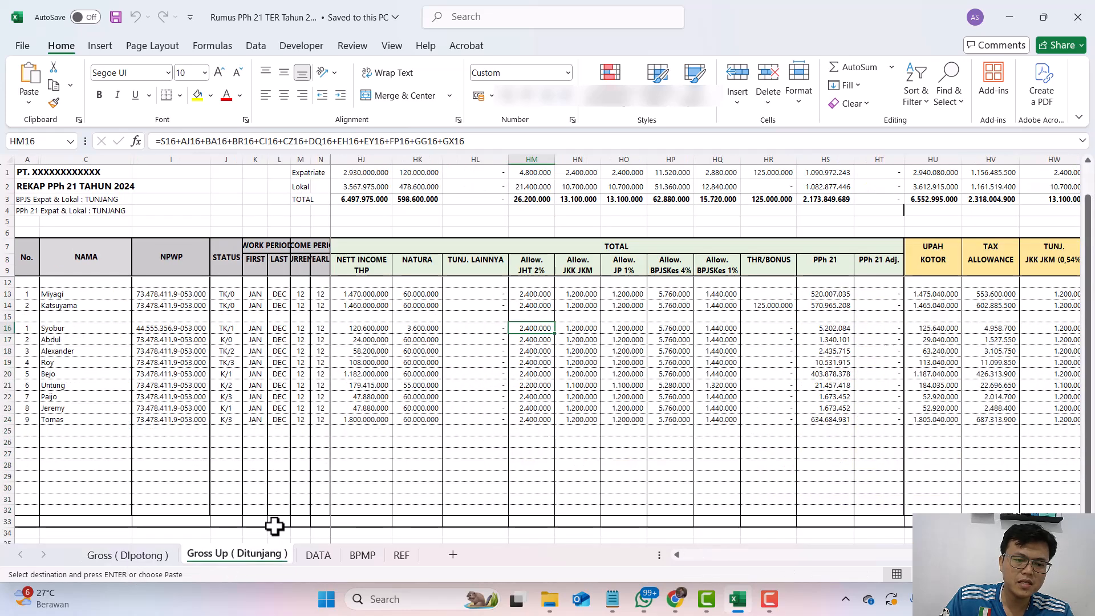
pyautogui.click(640, 350)
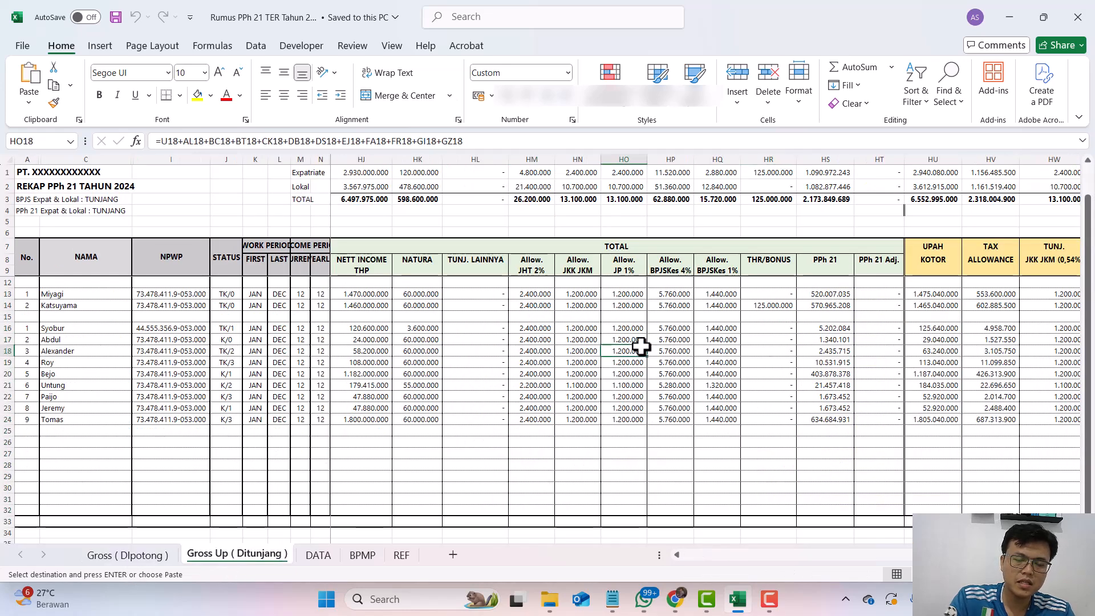
# Compare December's Allow. PPh 21 and PPh 21 columns with the annual calculation's PPh Tarif Ps. 17 Desember column.
pyautogui.hscroll(-3, 642, 350)
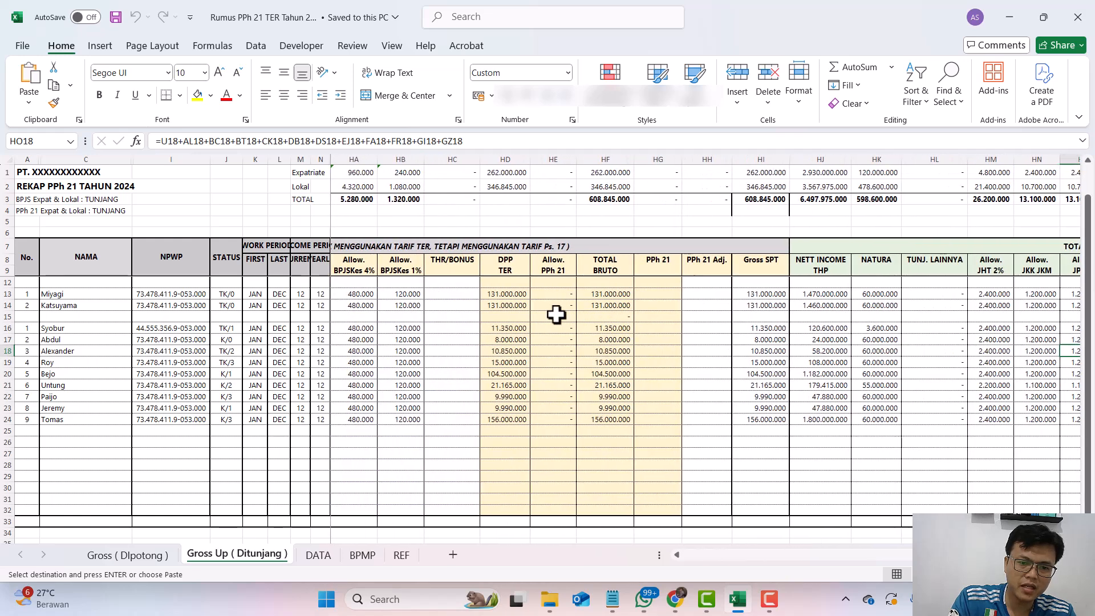
pyautogui.click(555, 316)
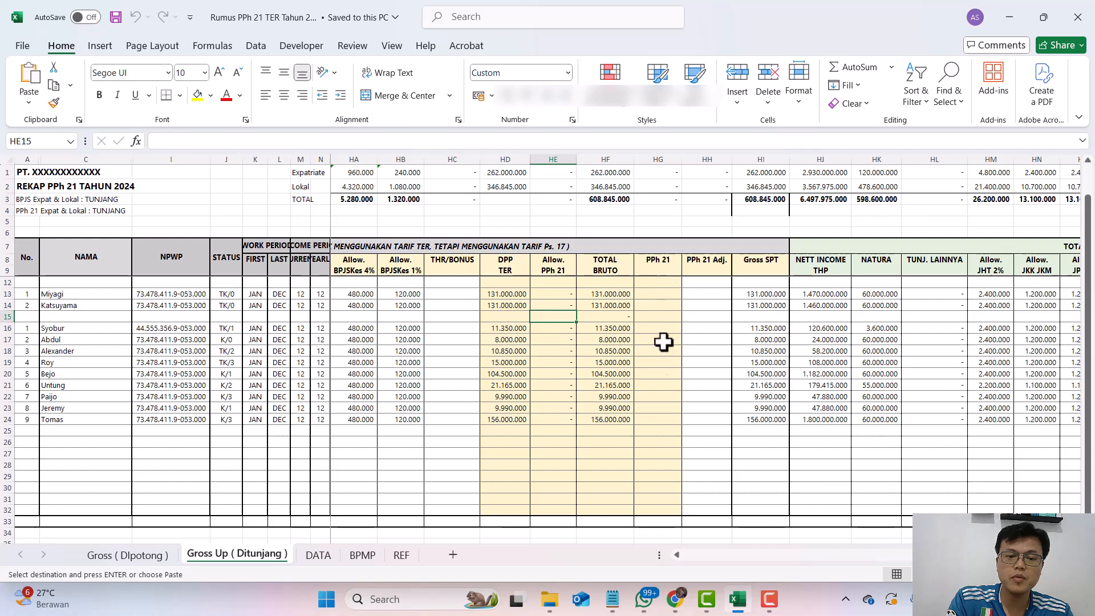
pyautogui.hscroll(10, 667, 329)
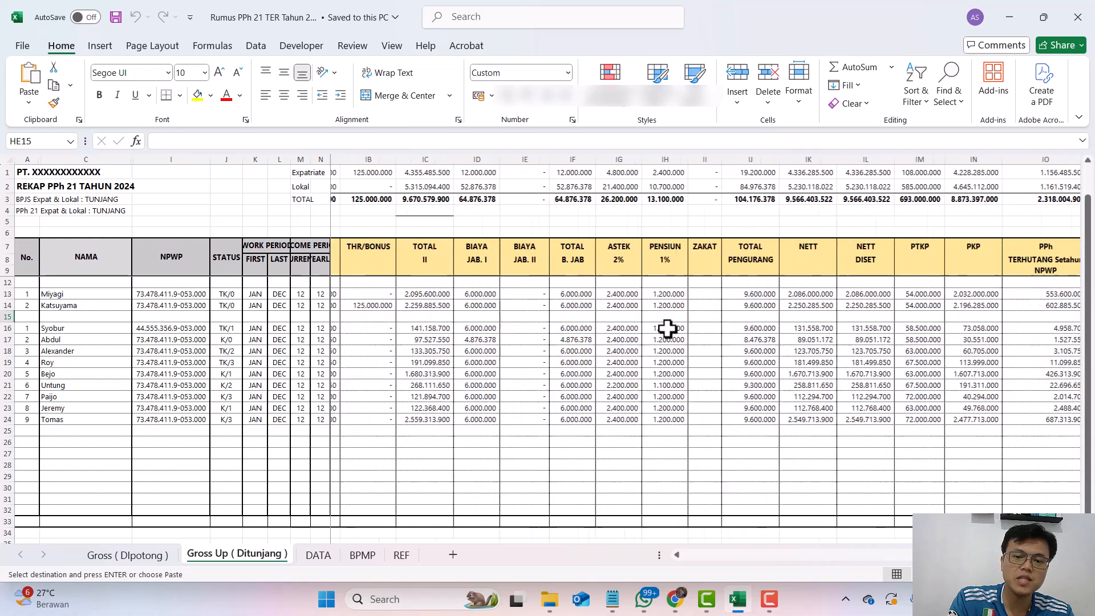
pyautogui.hscroll(1, 667, 329)
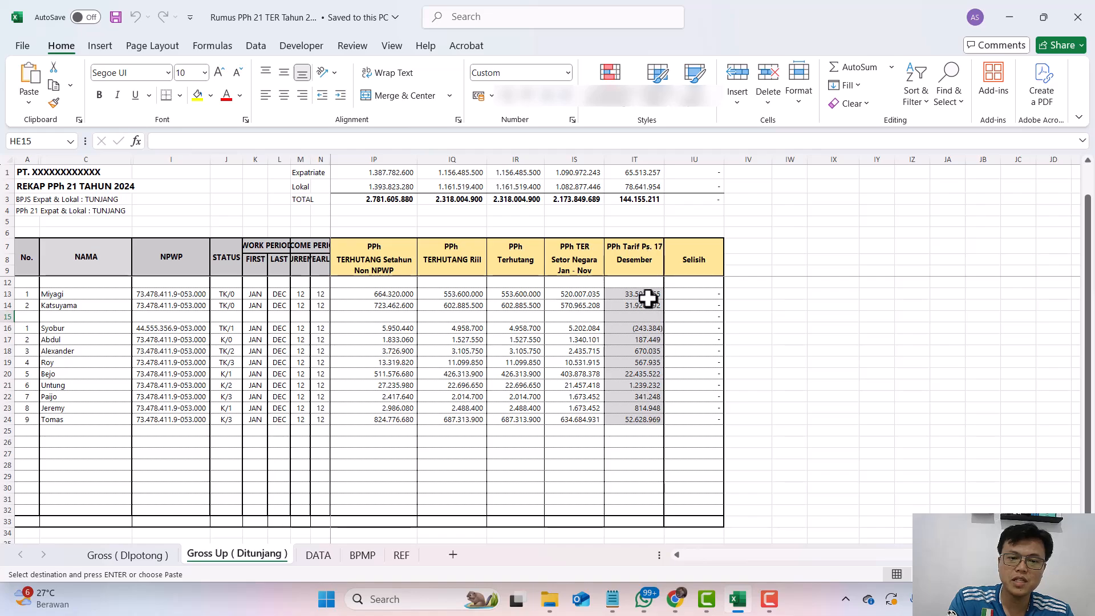
pyautogui.hscroll(-10, 571, 375)
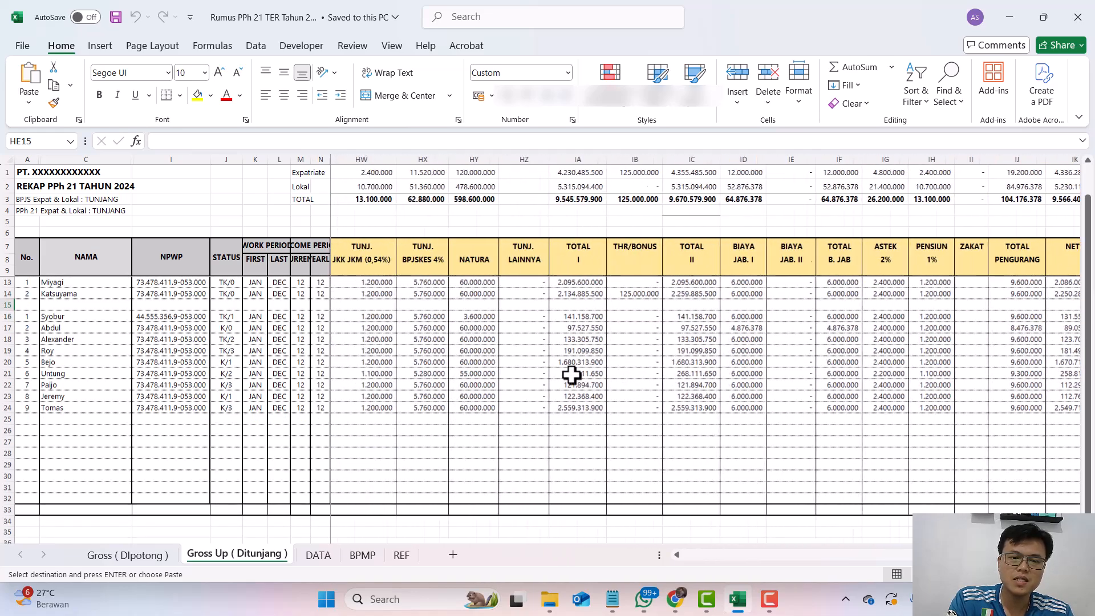
pyautogui.hscroll(-5, 570, 374)
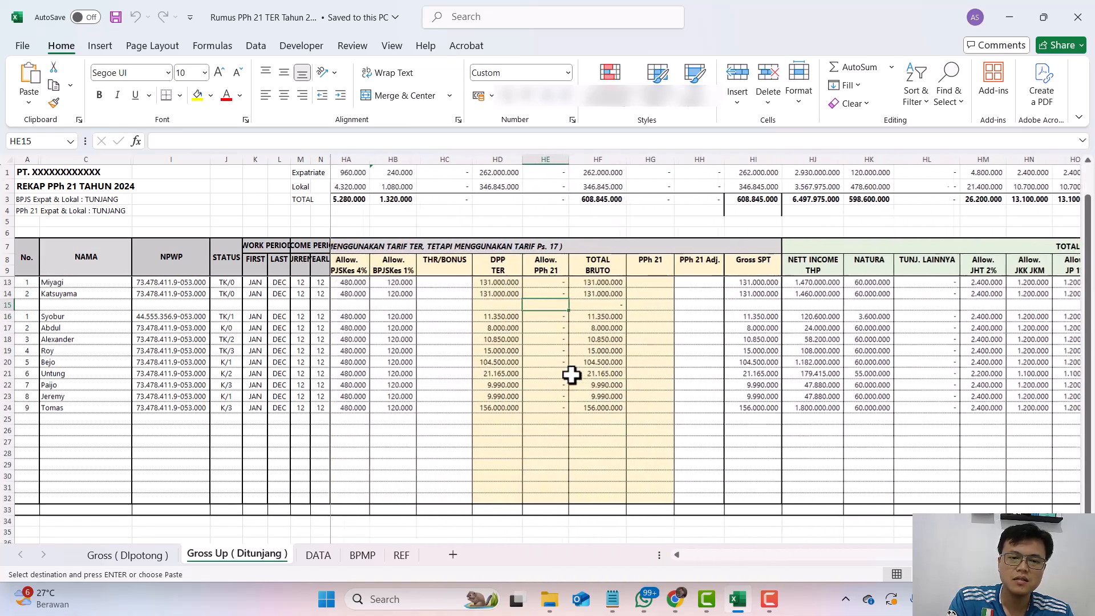